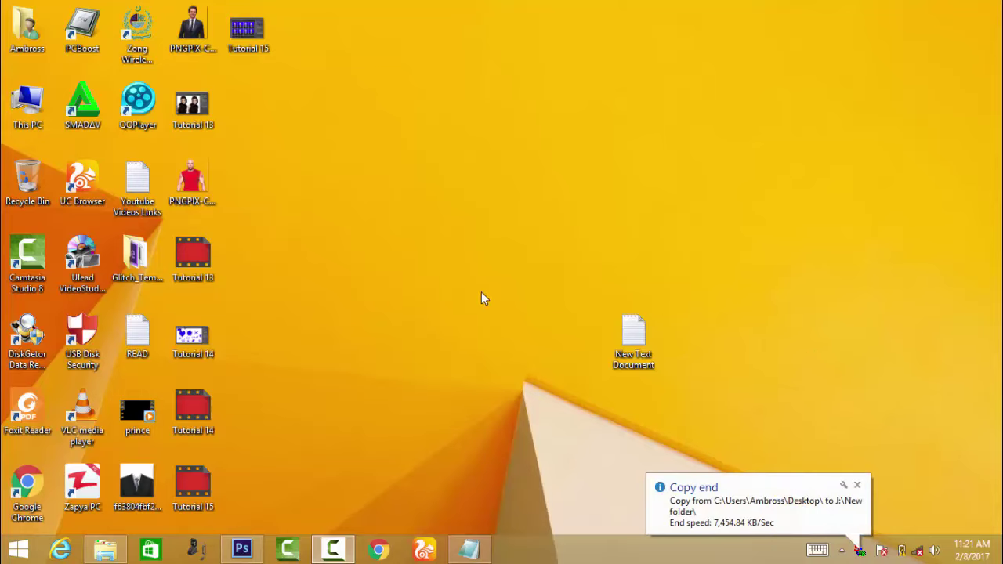
Step: Create a new blank white 7 × 5 inch, 300 ppi document, Untitled-1
click(241, 548)
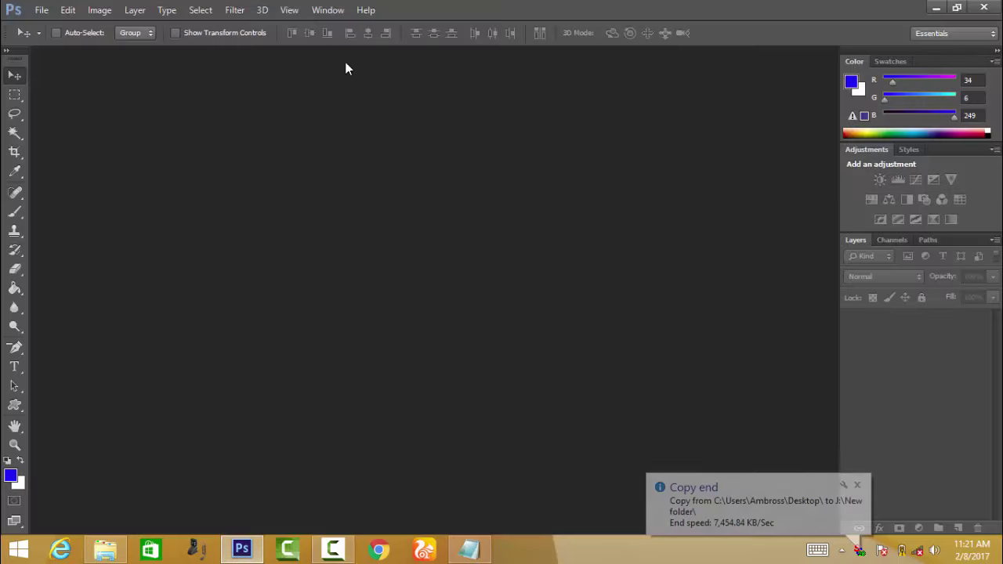
click(40, 10)
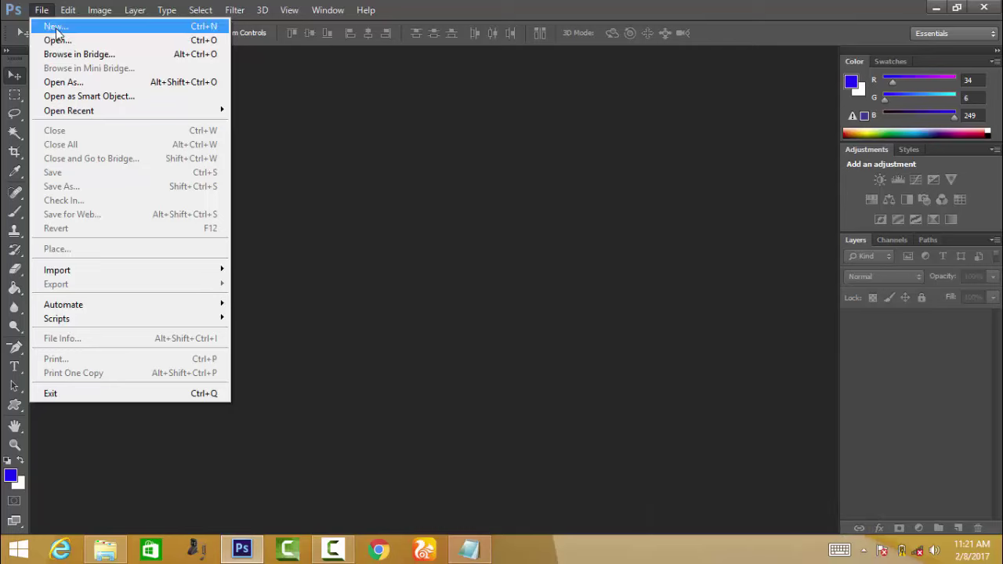
click(55, 26)
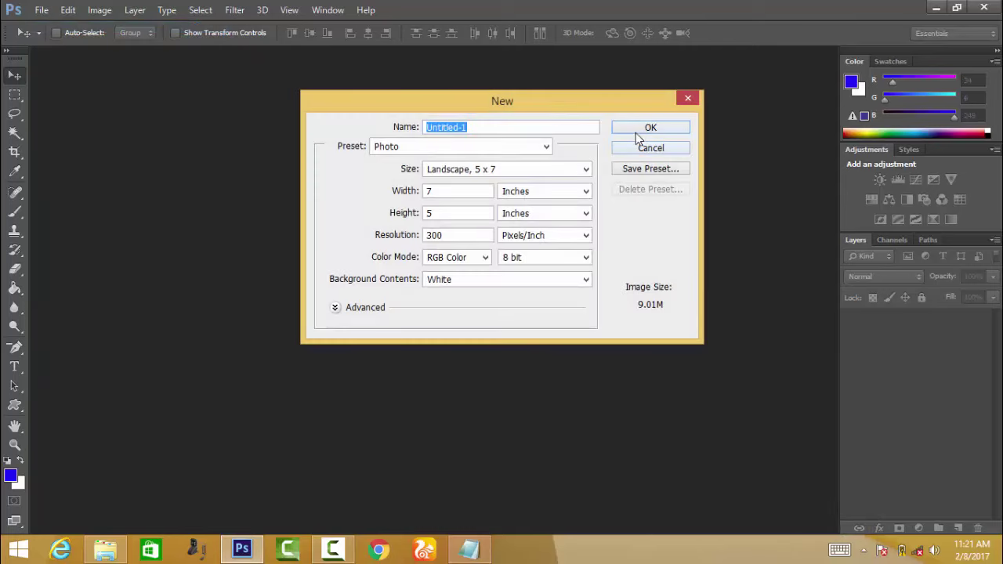
click(639, 131)
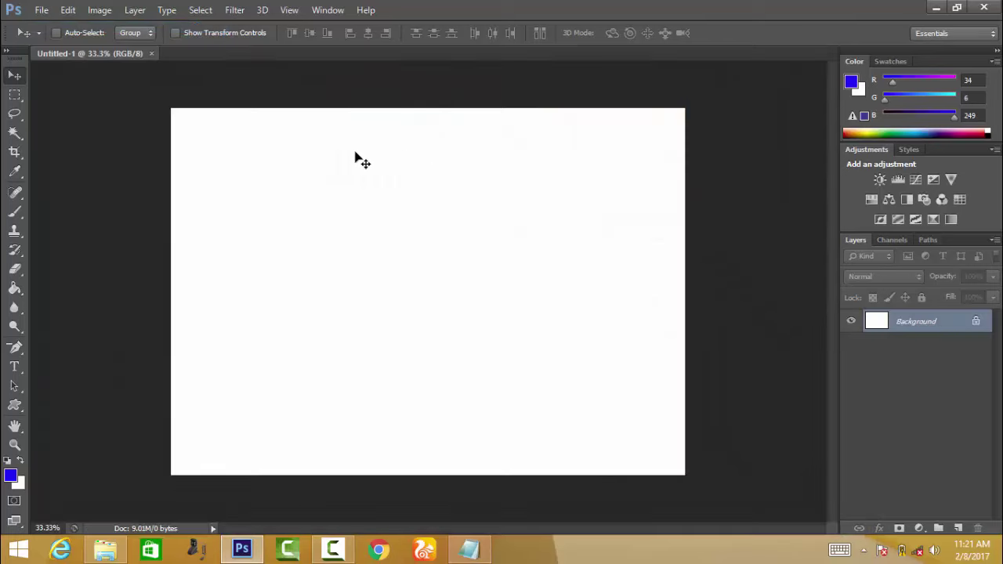
click(41, 10)
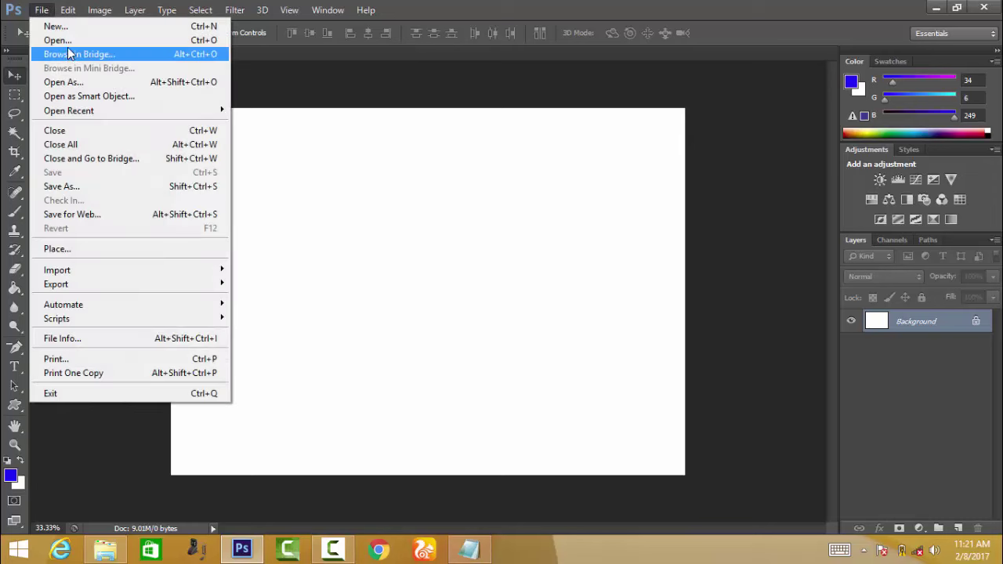
Step: Open the transparent PNGPIX man-in-suit PNG from the Desktop, then return to Untitled-1
click(71, 41)
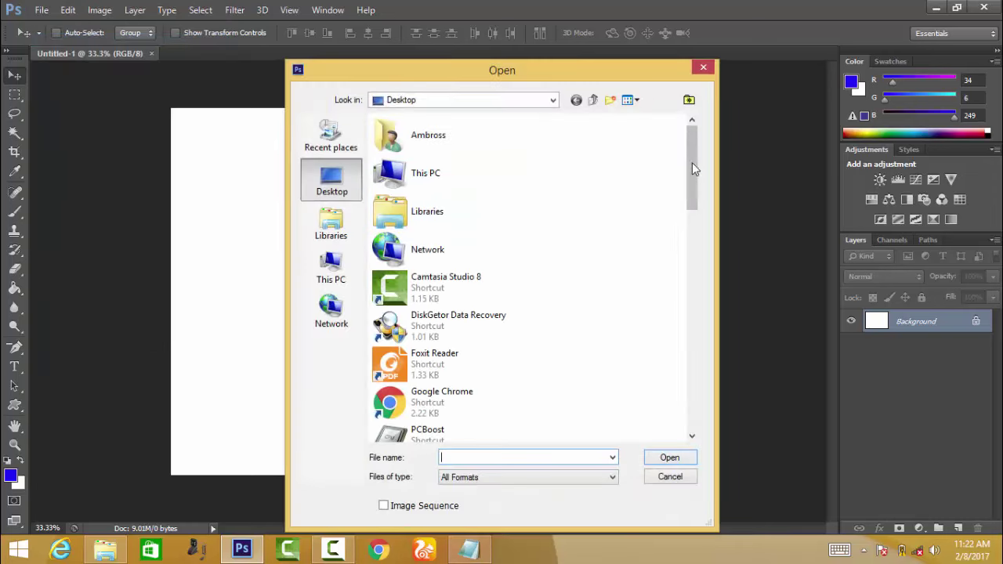
drag(693, 191, 690, 354)
double_click(468, 220)
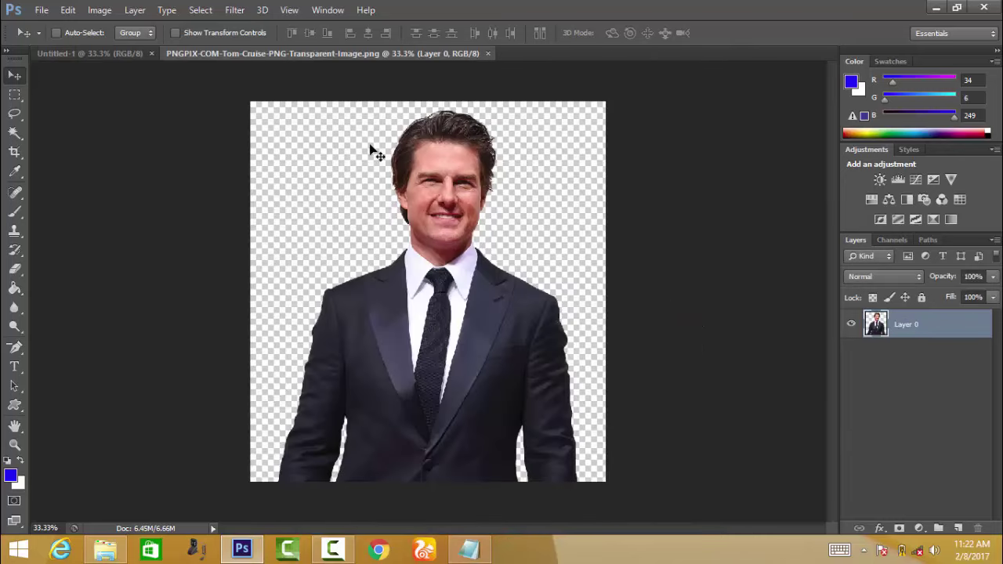
click(94, 53)
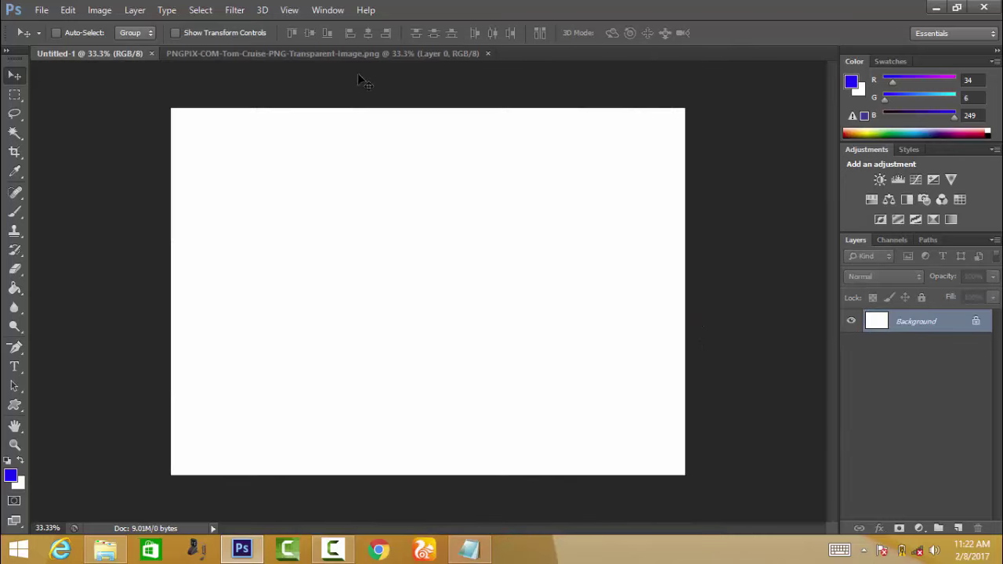
Step: Open the dark tree photo 890f22afccd41c5a5e6673c72875efed.jpg from D: > HD Pictures > Natural HD Pics
click(42, 9)
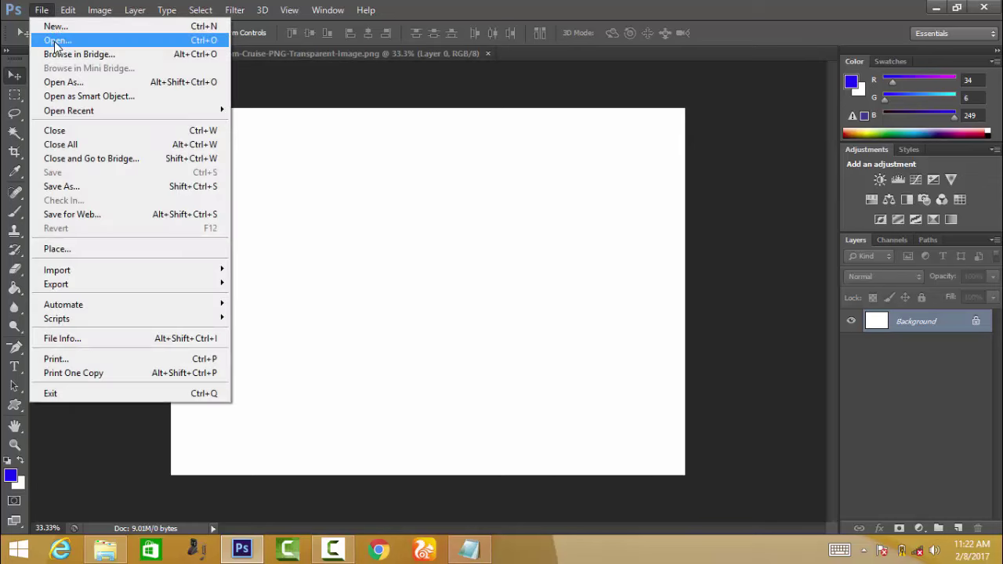
click(55, 41)
click(332, 270)
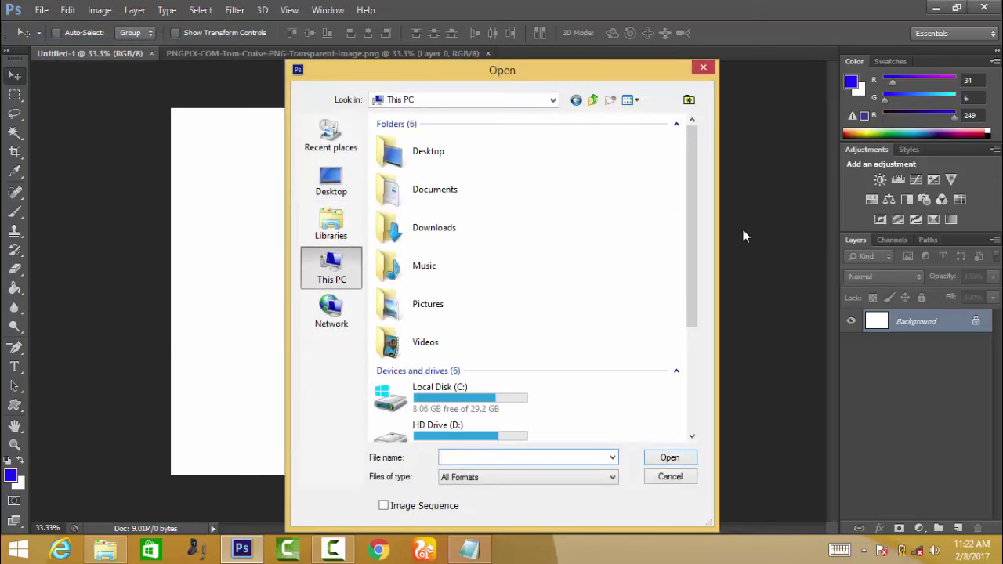
scroll(703, 200, down, 4)
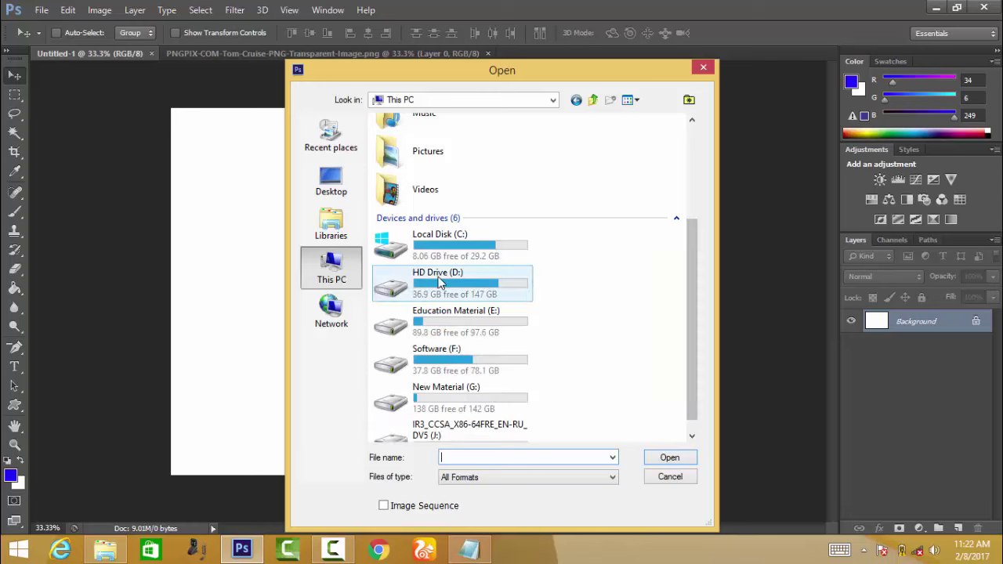
double_click(439, 283)
double_click(452, 139)
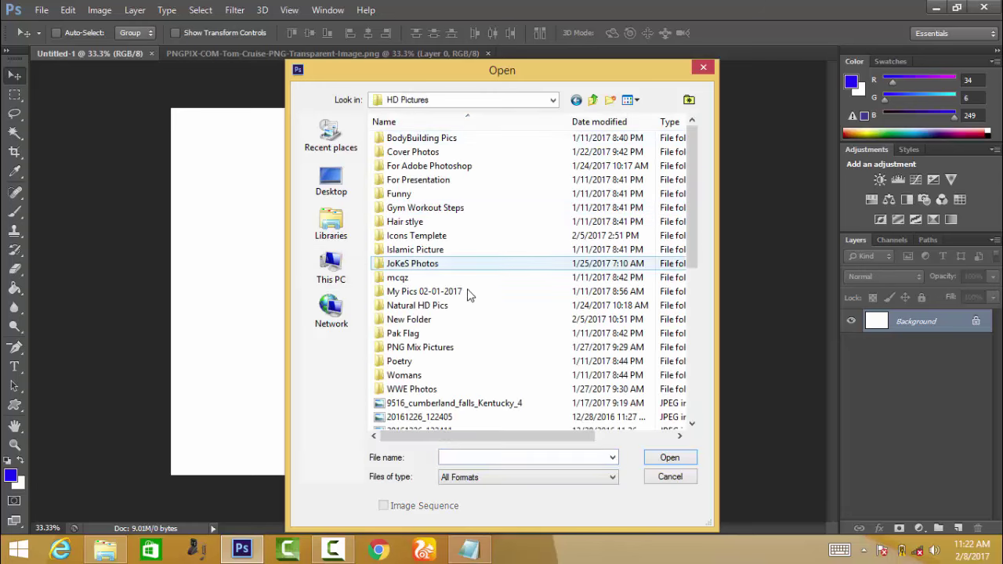
double_click(470, 306)
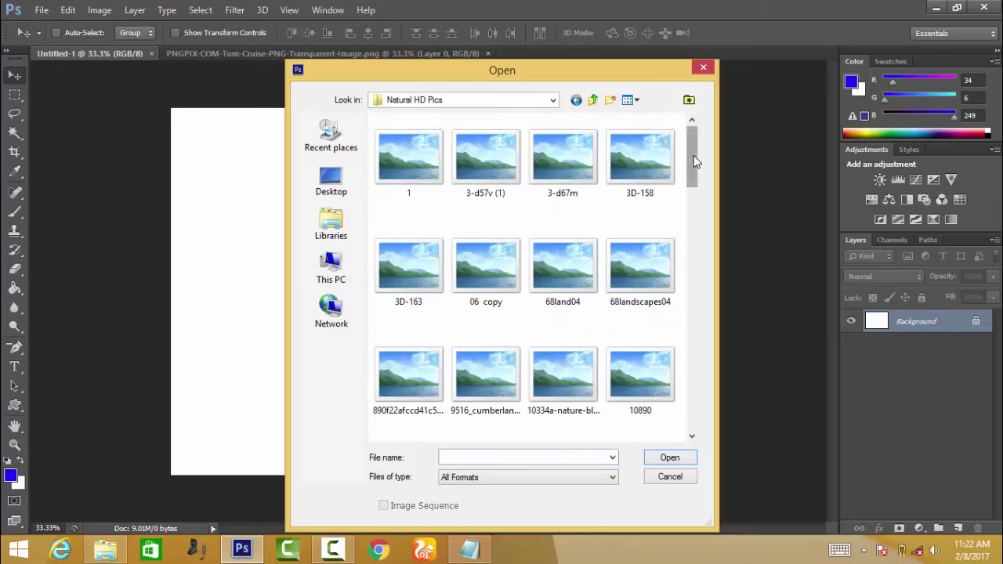
mouse_move(693, 155)
mouse_down()
mouse_move(681, 246)
mouse_move(703, 157)
mouse_move(700, 316)
mouse_move(717, 206)
mouse_move(694, 197)
mouse_up()
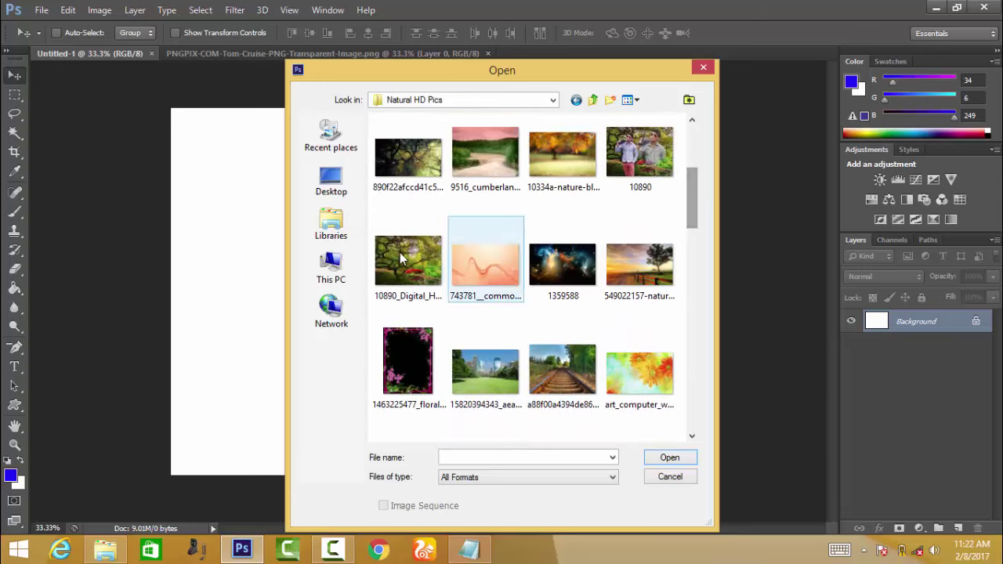
click(425, 172)
double_click(425, 173)
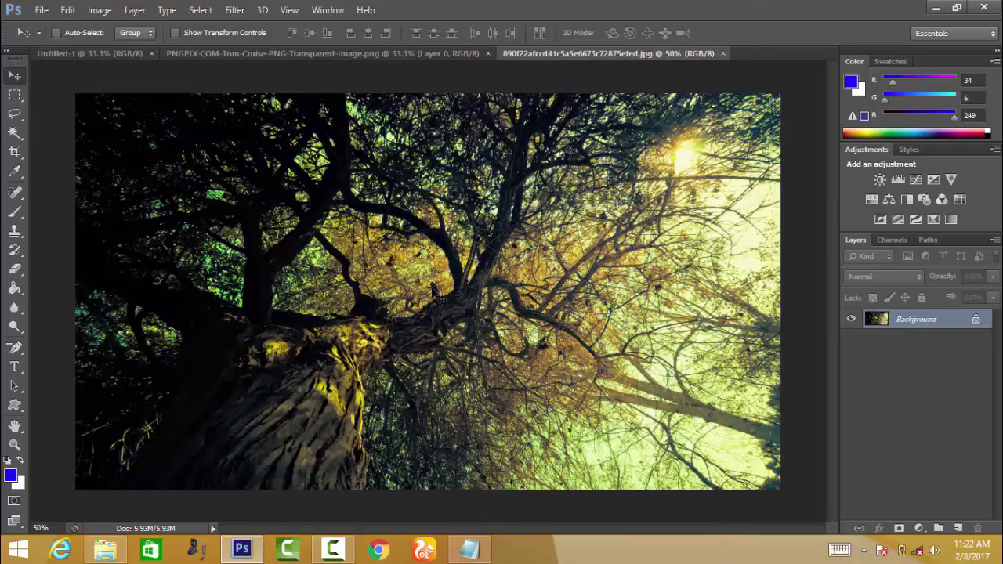
Step: Drag the man-in-suit cutout into the tree photo as Layer 1, scaled down at the lower left
click(369, 47)
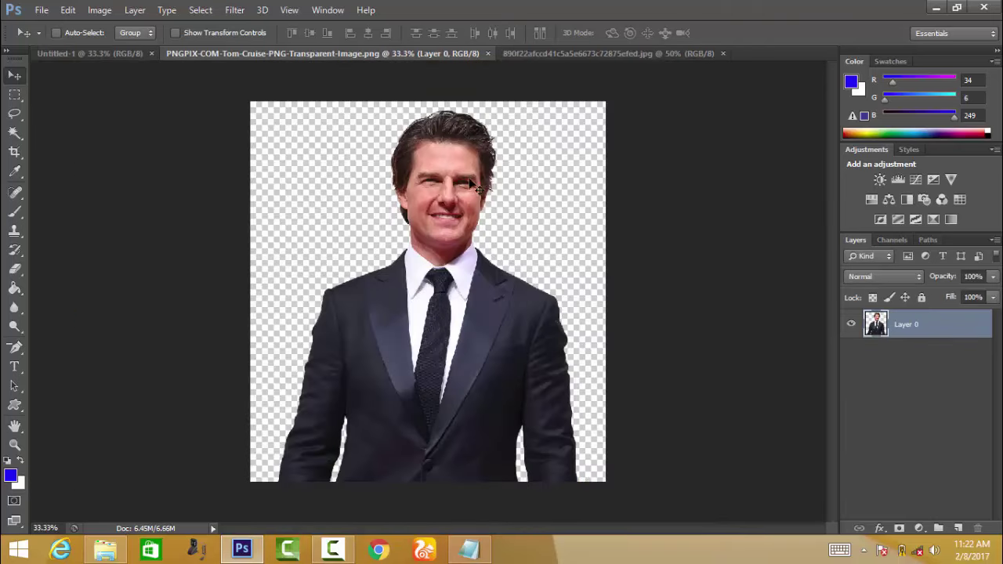
mouse_move(441, 277)
mouse_down()
mouse_move(267, 272)
mouse_move(335, 291)
mouse_up()
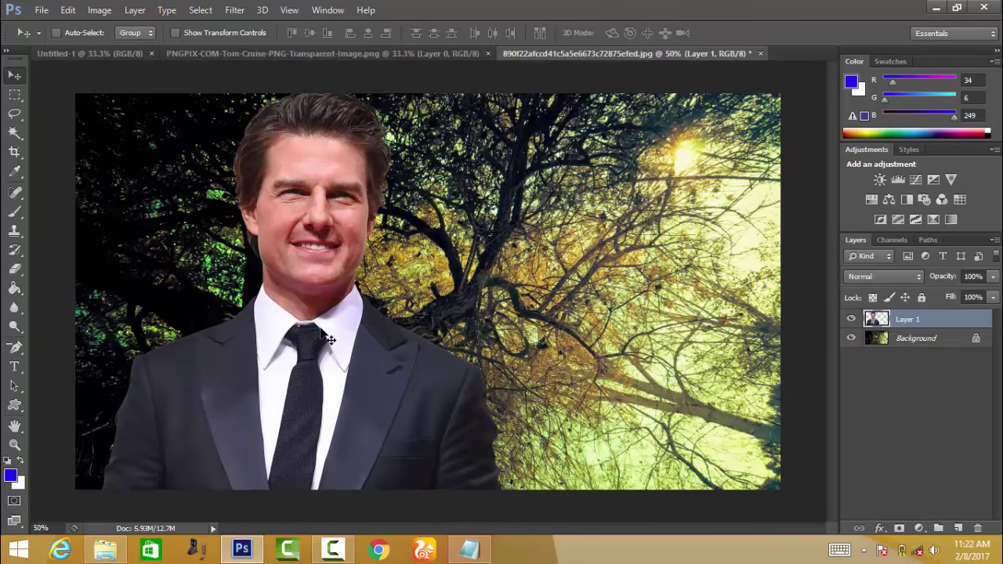
key(ctrl+t)
drag(66, 84, 121, 126)
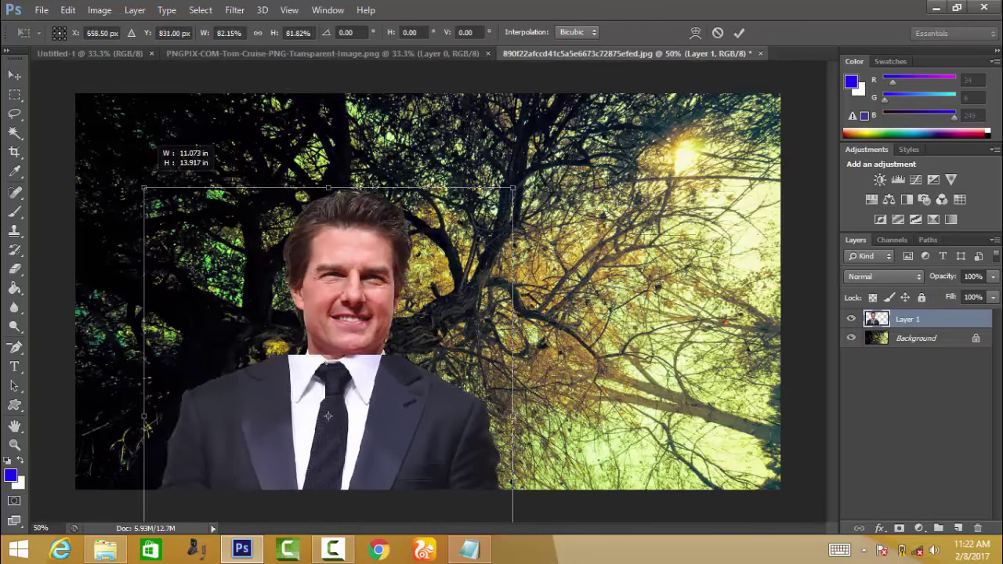
drag(219, 174, 217, 171)
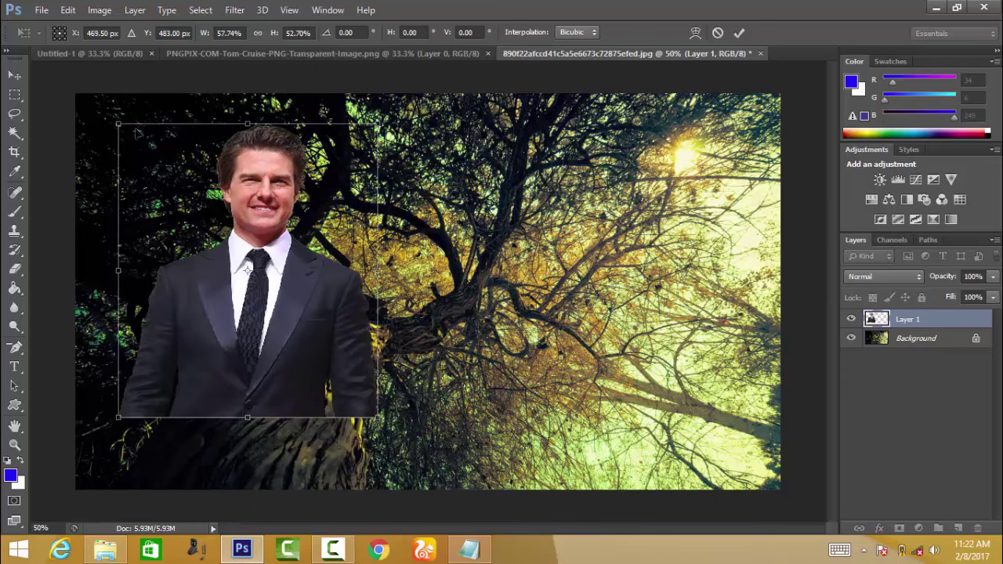
drag(120, 124, 160, 123)
mouse_move(258, 242)
mouse_down()
mouse_move(173, 314)
mouse_move(236, 343)
mouse_up()
drag(259, 400, 273, 396)
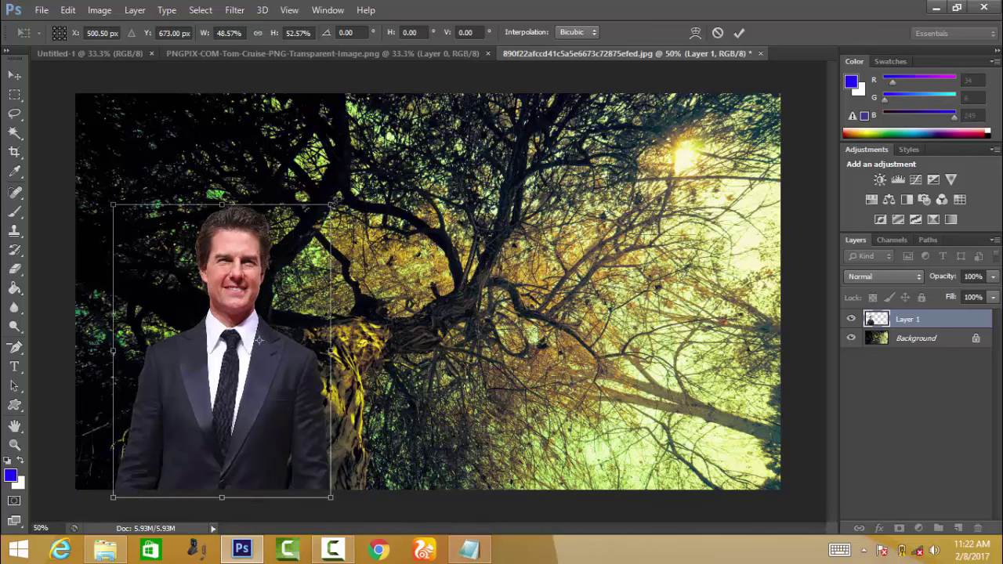
drag(332, 205, 341, 177)
key(Return)
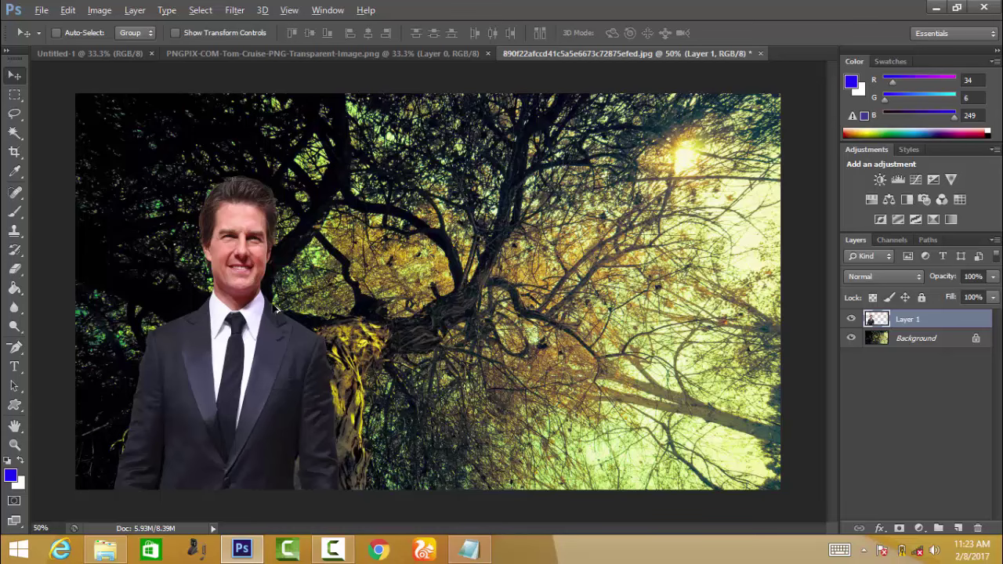
Step: Duplicate the man to the right and try Hard Light, then Vivid Light, on the copy
drag(276, 309, 518, 301)
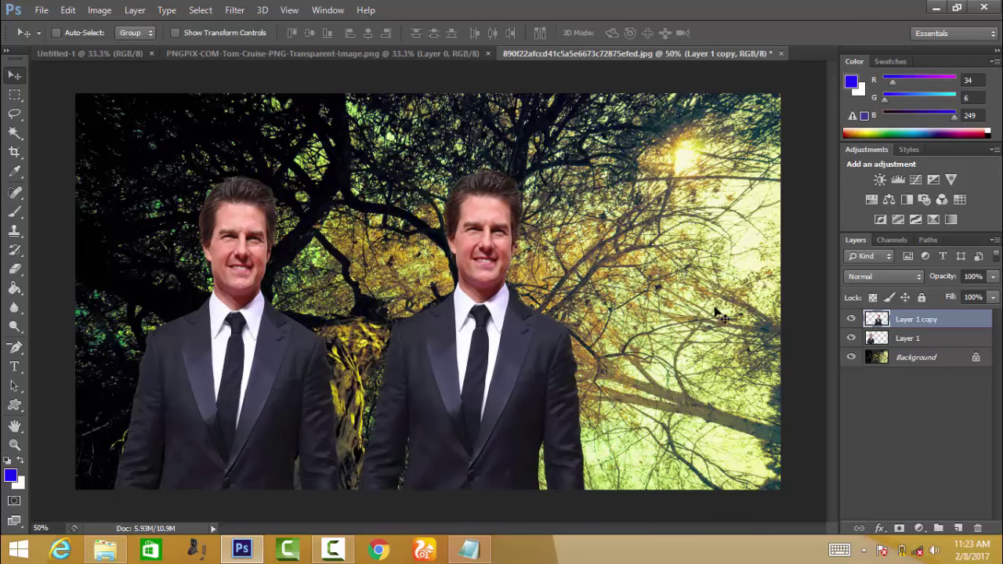
click(907, 279)
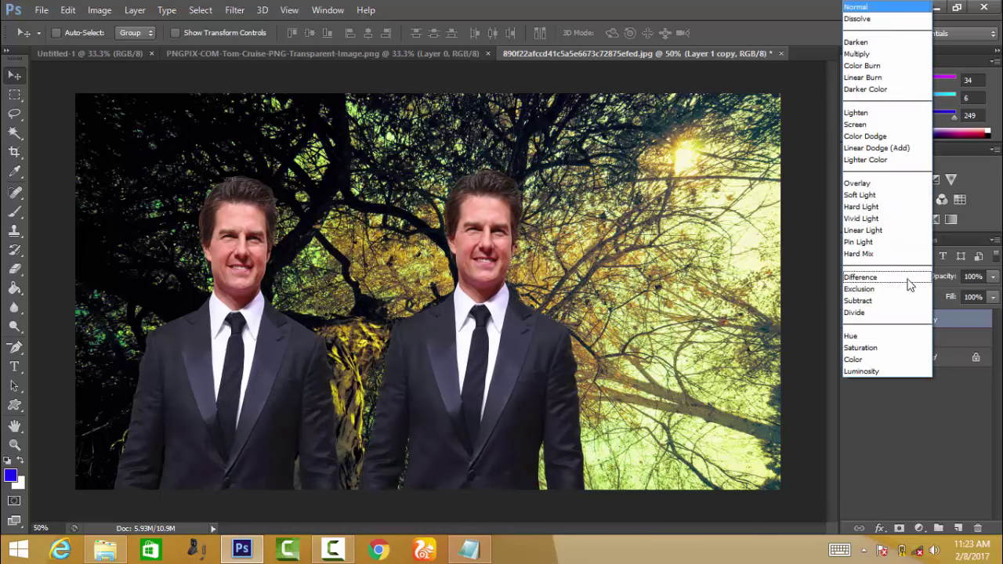
click(895, 207)
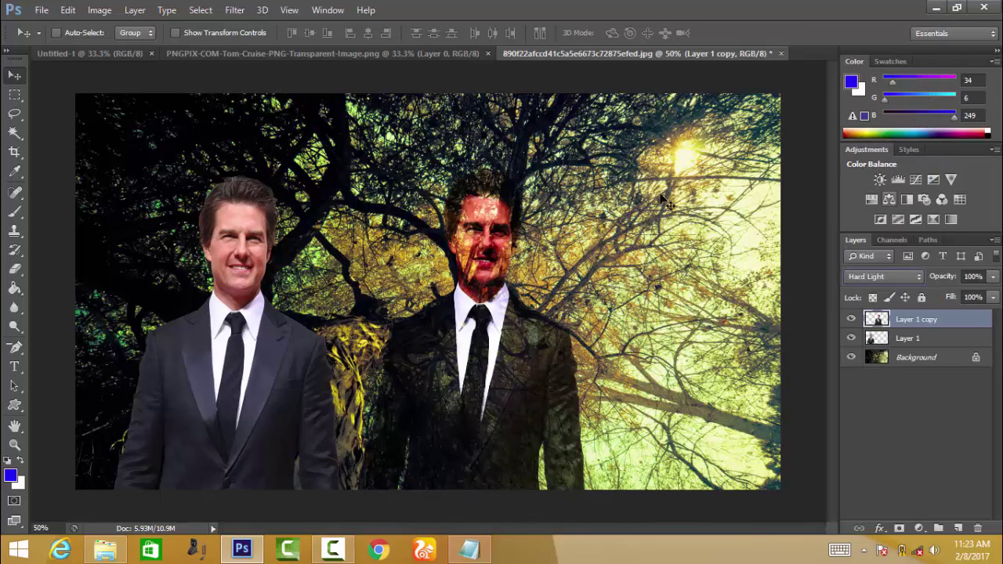
click(896, 276)
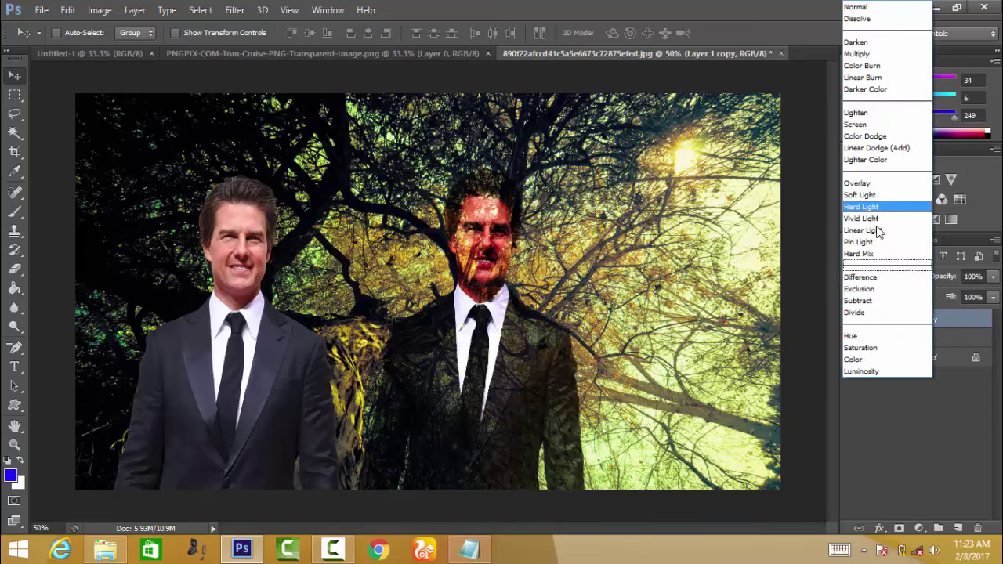
click(881, 221)
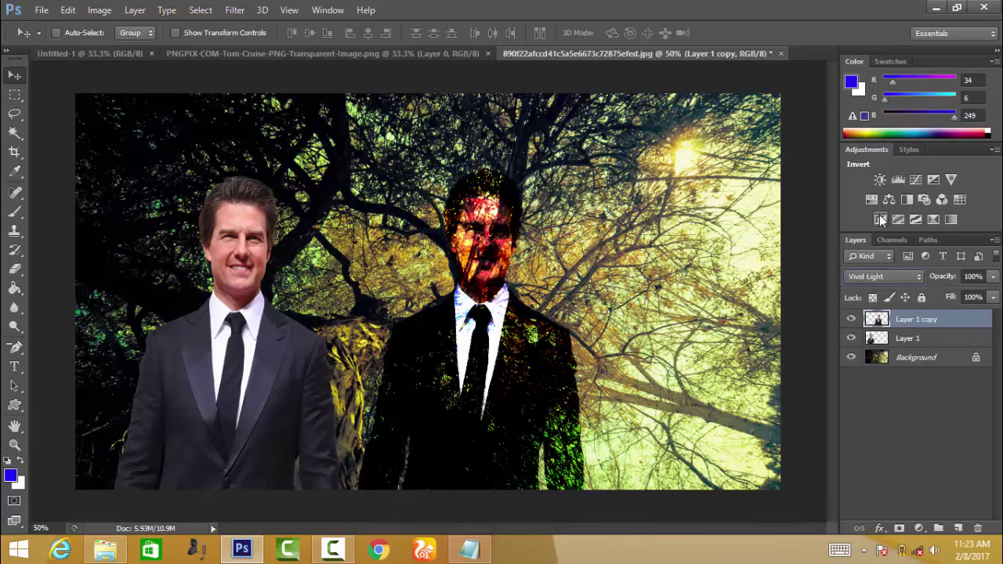
Step: Try Color, Darken and Multiply on the copy, settle on Hard Light, then duplicate it again
click(888, 274)
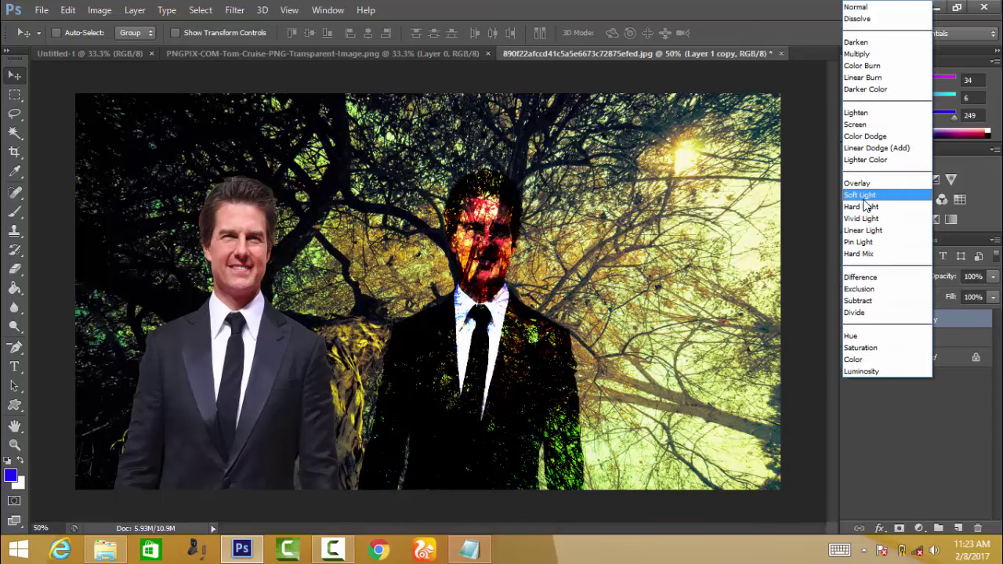
click(881, 359)
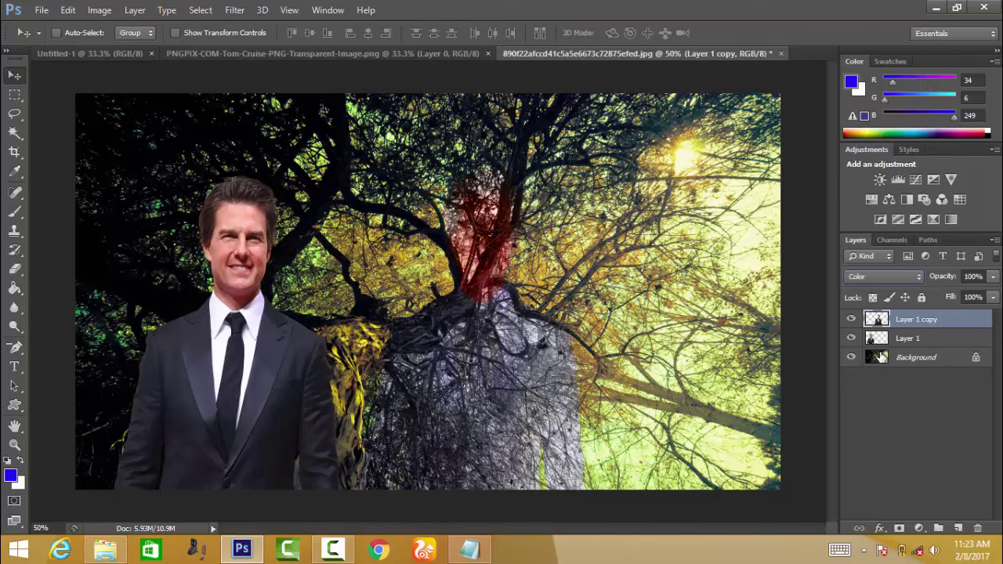
click(899, 278)
click(901, 45)
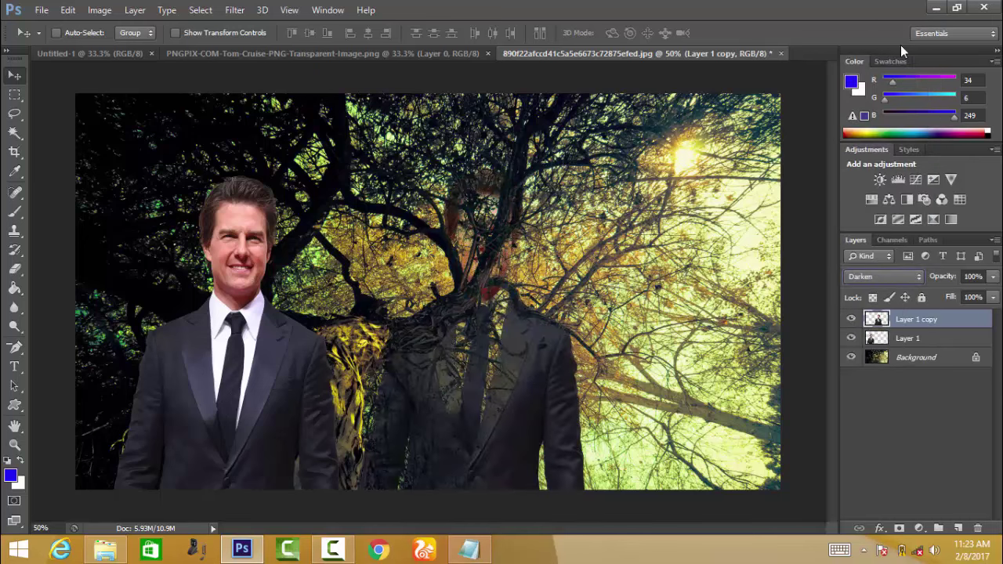
click(891, 277)
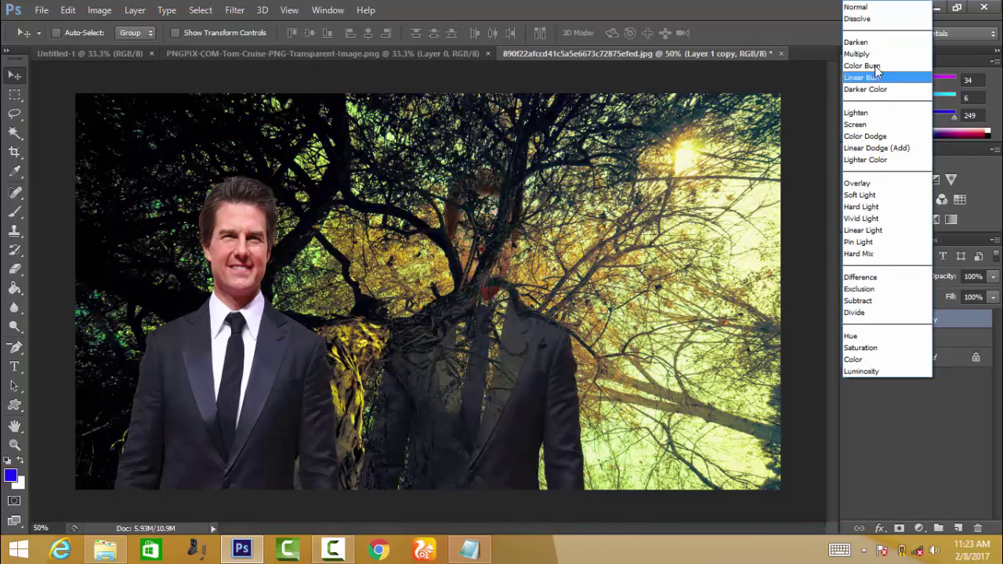
click(876, 54)
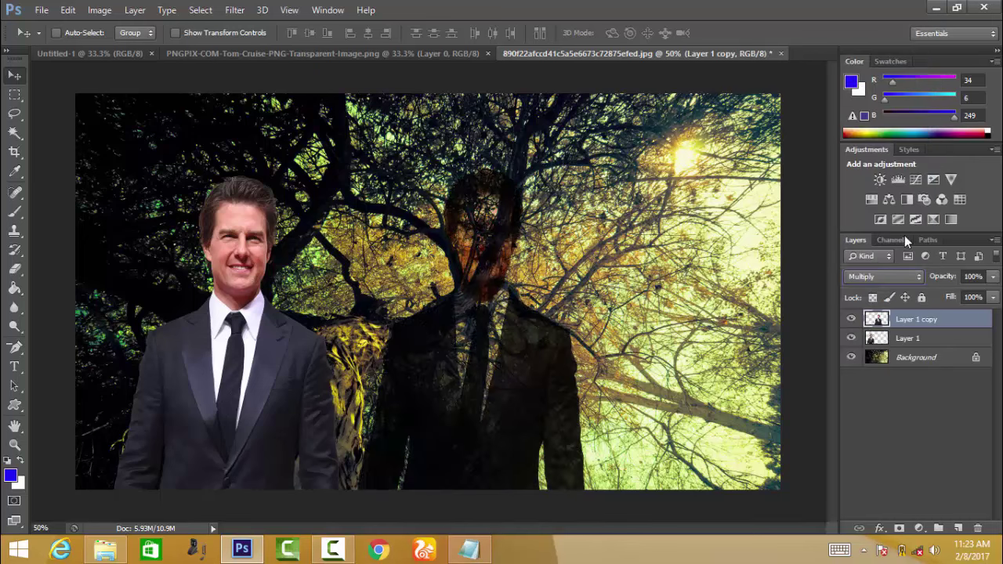
click(903, 275)
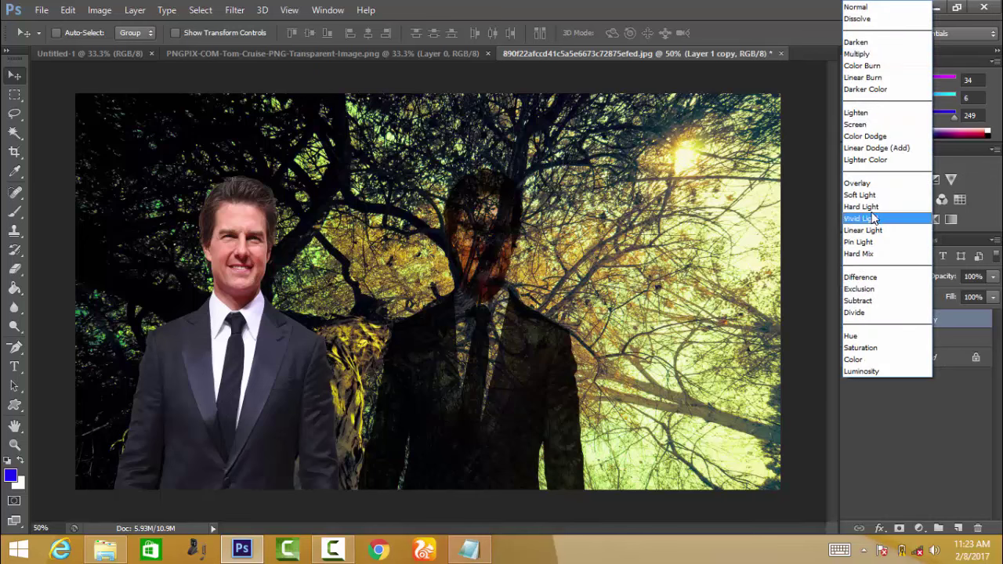
click(870, 207)
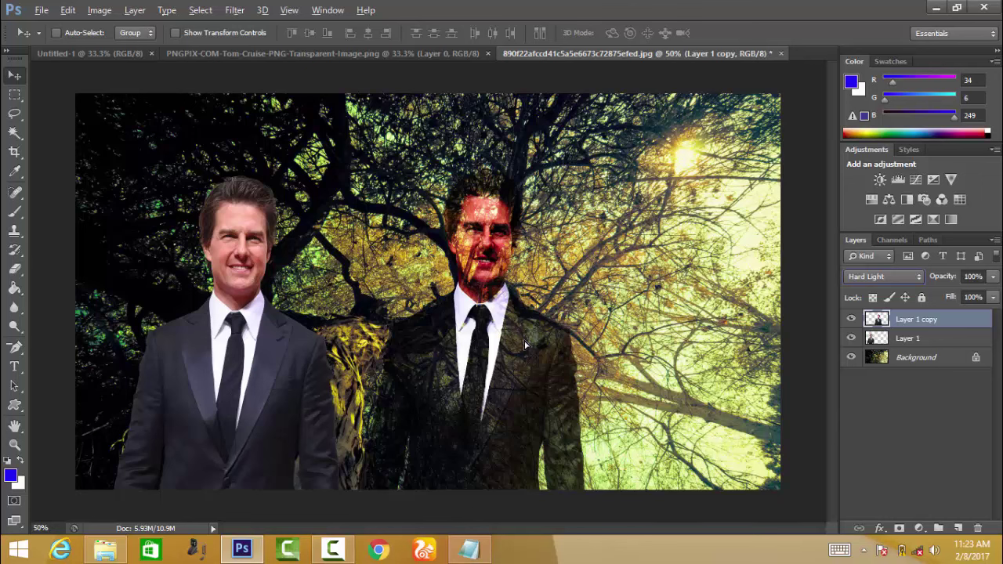
drag(526, 345, 666, 356)
Step: Give the new duplicate Soft Light, move it, then delete it
click(898, 275)
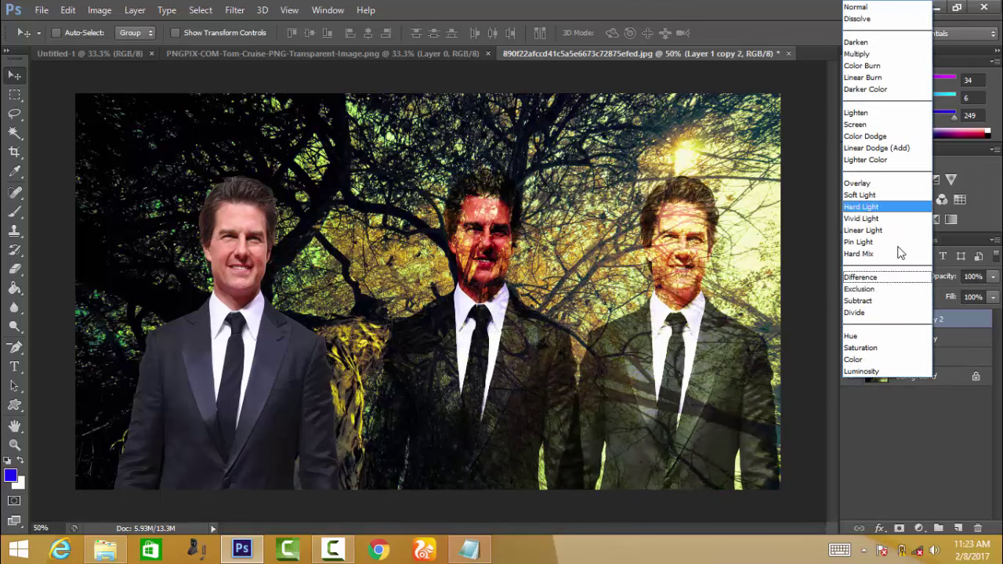
click(891, 195)
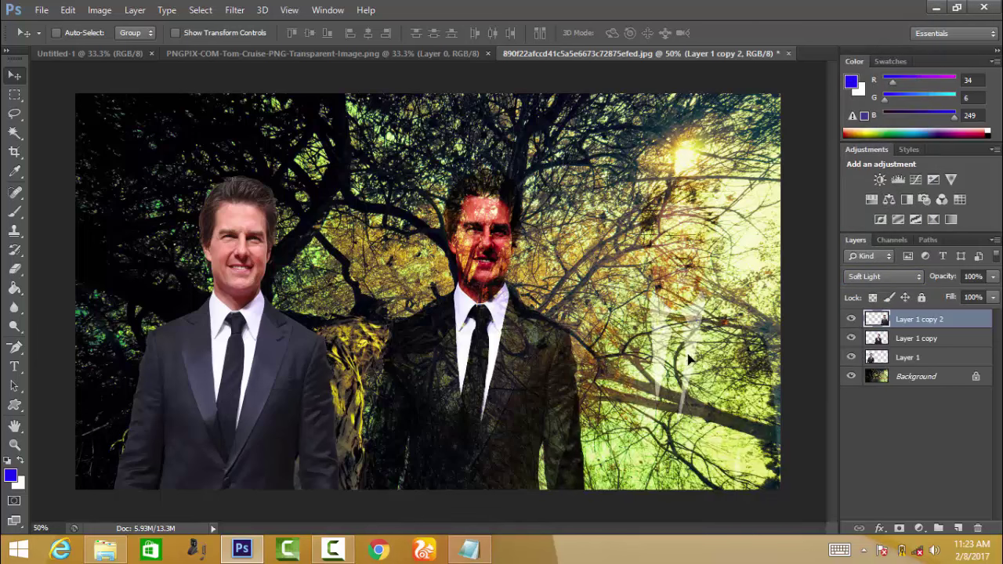
mouse_move(689, 359)
mouse_down()
mouse_move(167, 380)
mouse_move(679, 392)
mouse_move(662, 396)
mouse_up()
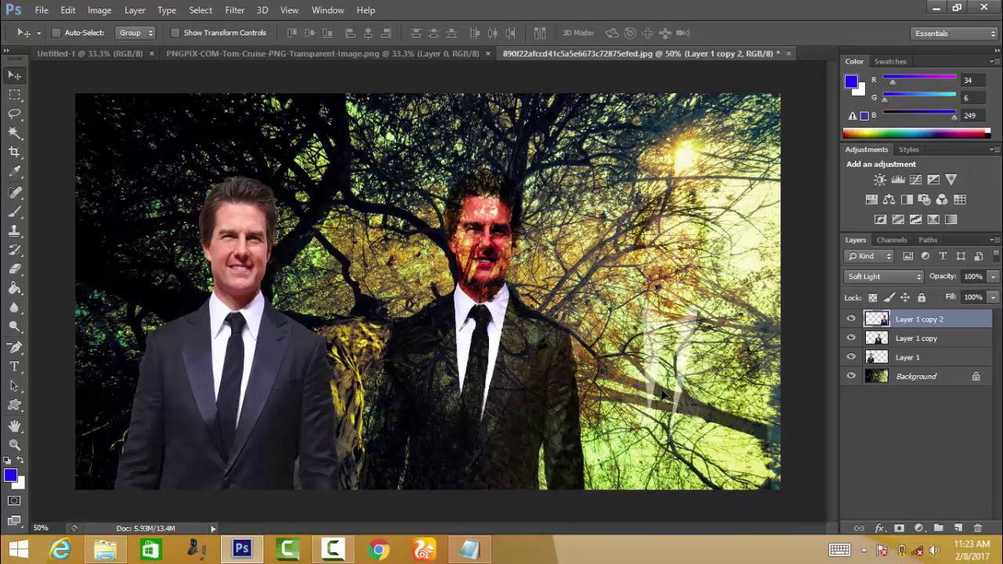
key(Delete)
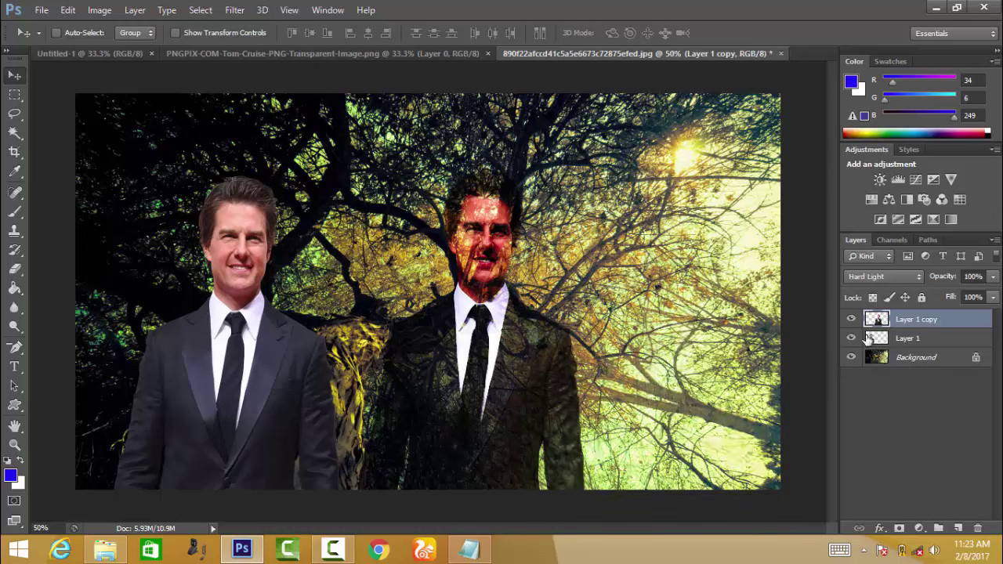
Step: Shift the Hard Light Layer 1 copy slightly right and close the Untitled-1 document
click(911, 345)
click(913, 319)
drag(530, 356, 573, 364)
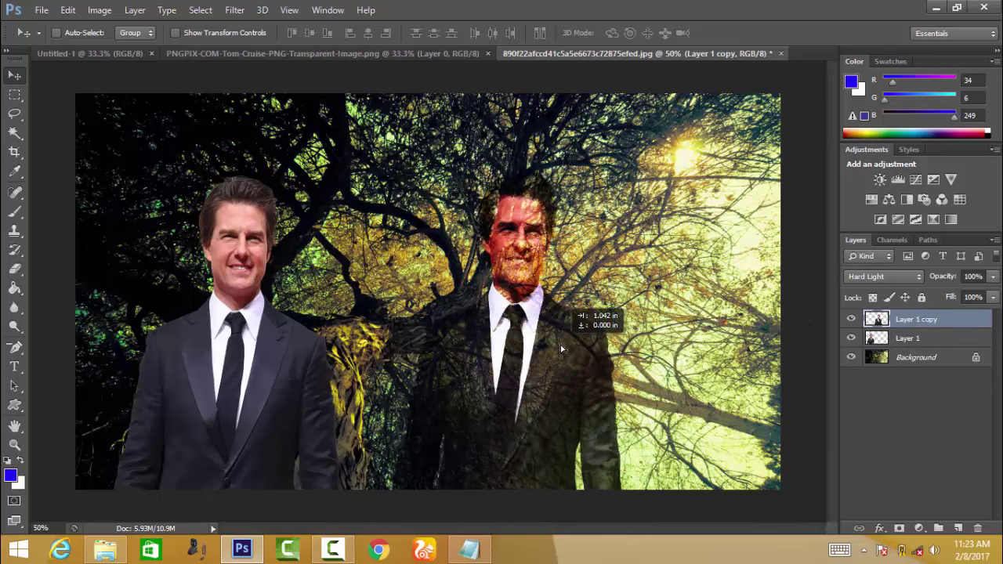
click(152, 53)
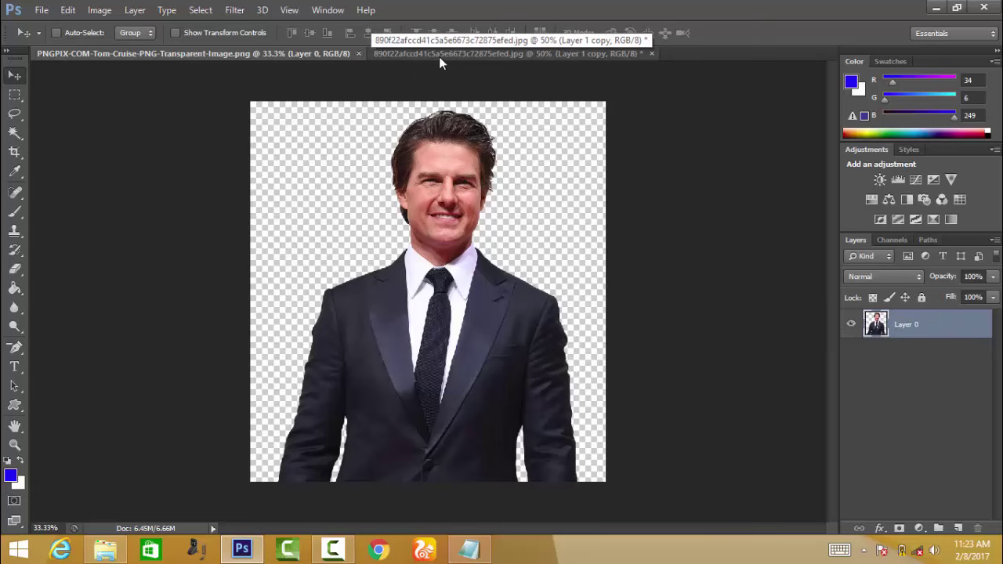
click(40, 13)
Step: Open IMG_82006.jpg and drag the man-in-suit cutout onto it as Layer 1
click(55, 38)
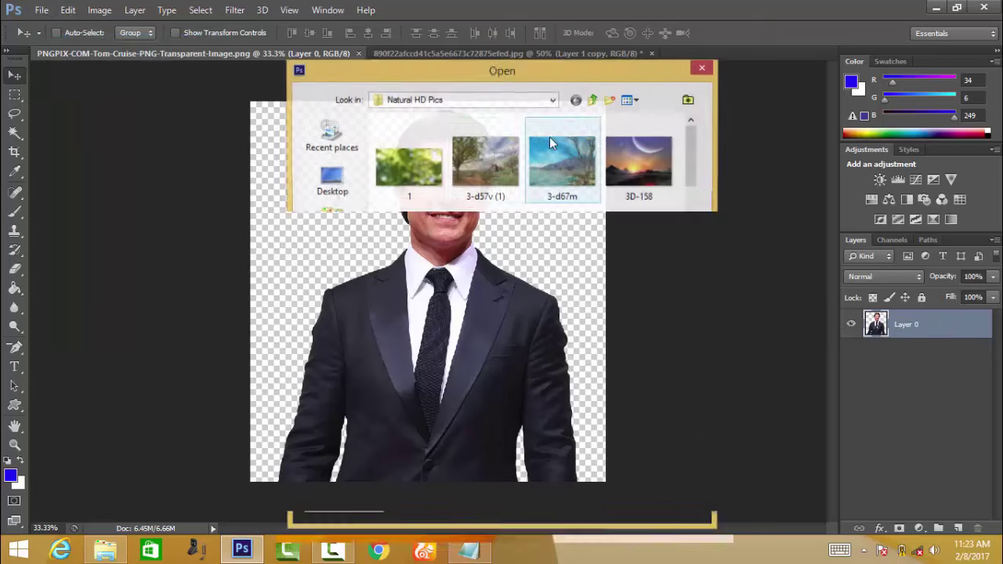
drag(691, 154, 723, 319)
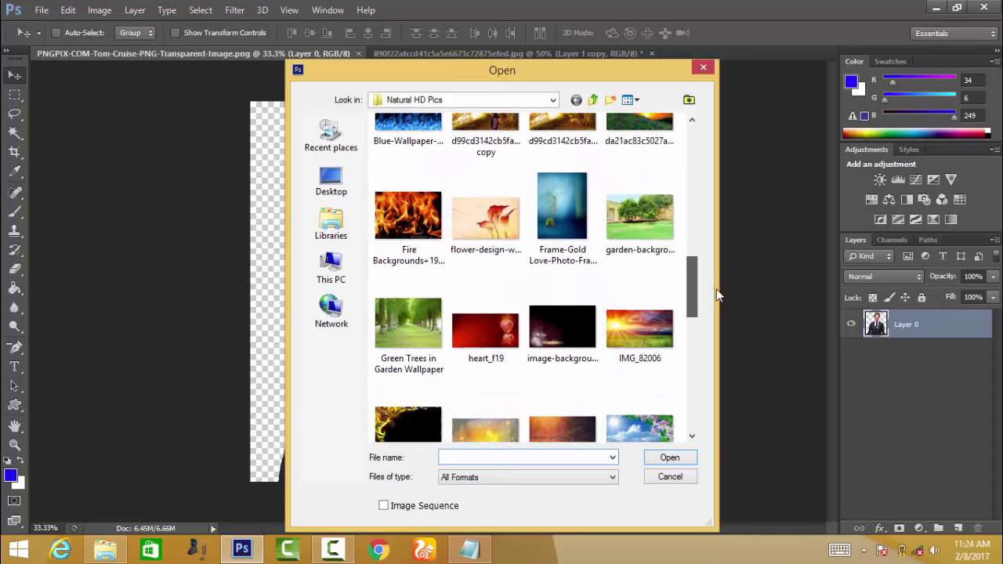
double_click(640, 155)
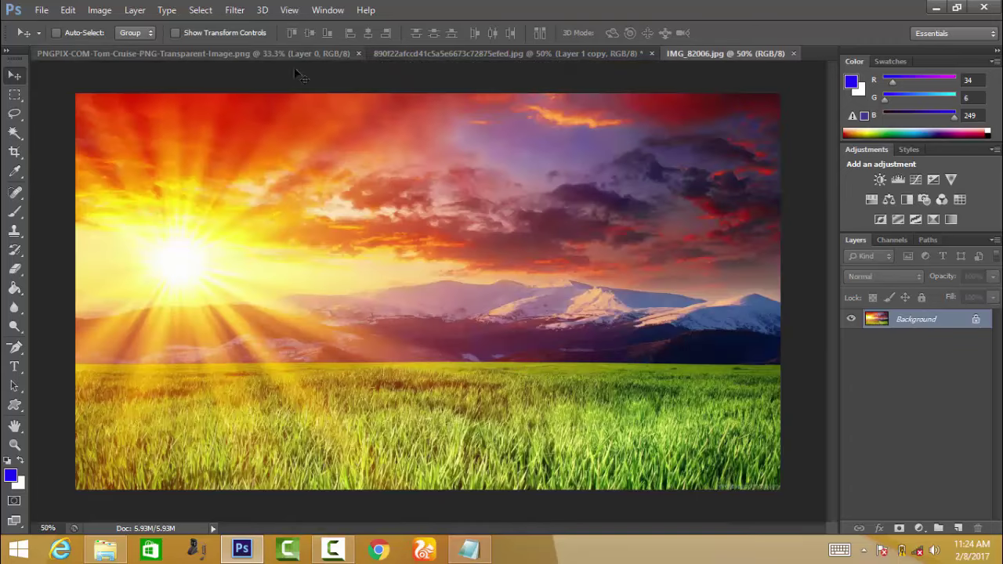
click(275, 55)
drag(395, 164, 738, 54)
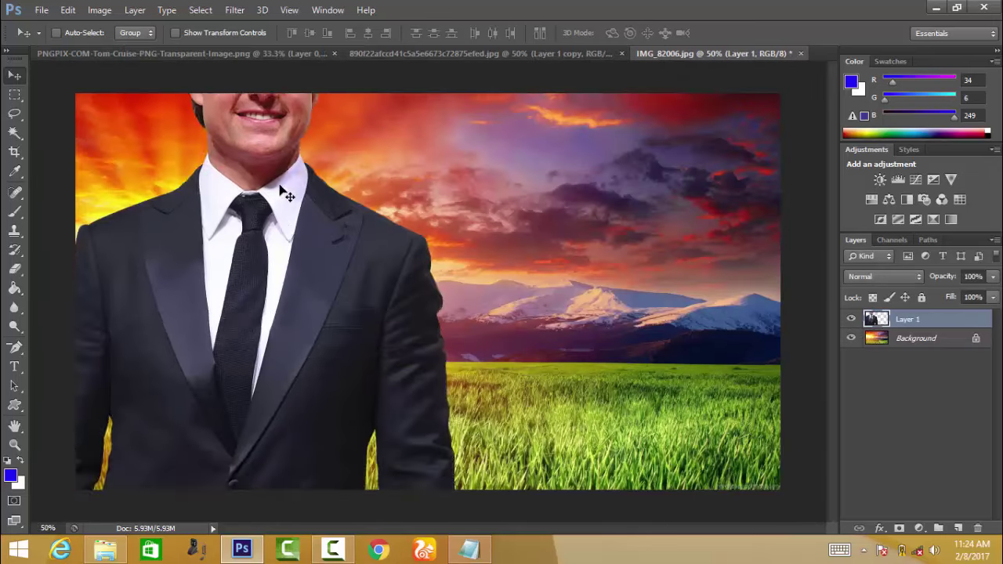
drag(737, 52, 279, 361)
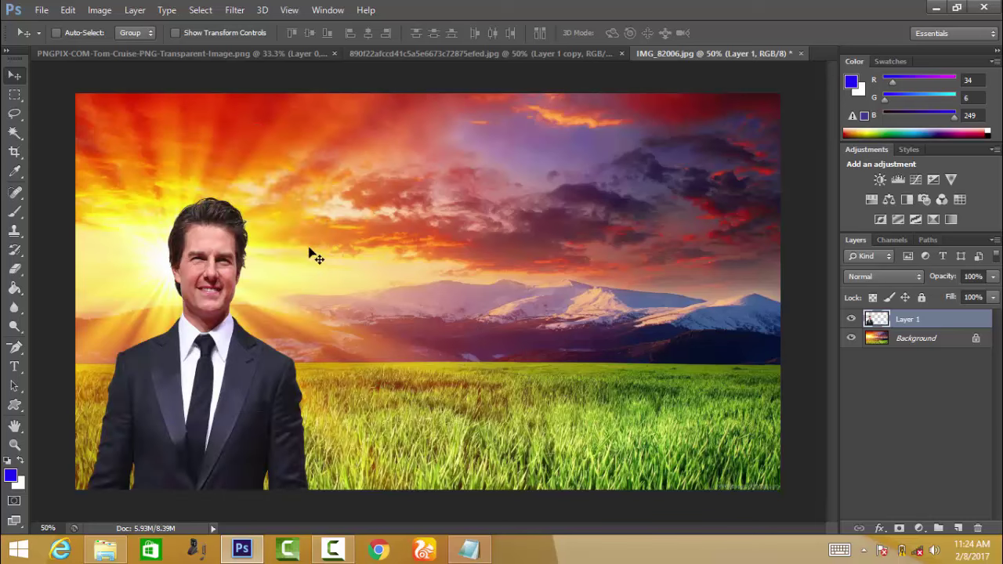
Step: Scale the cutout to about a third and position it in front of the sun
key(ctrl+t)
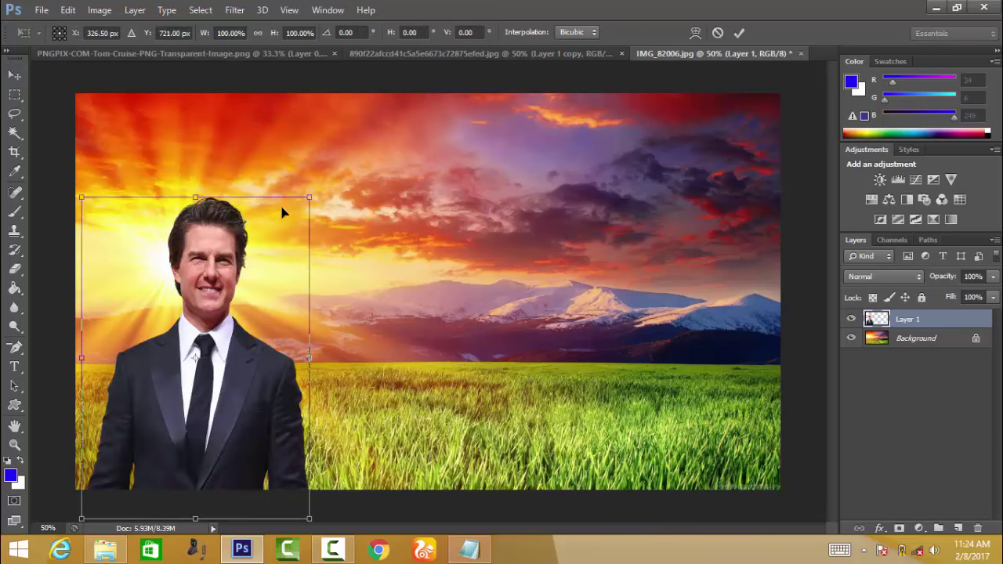
drag(311, 191, 170, 409)
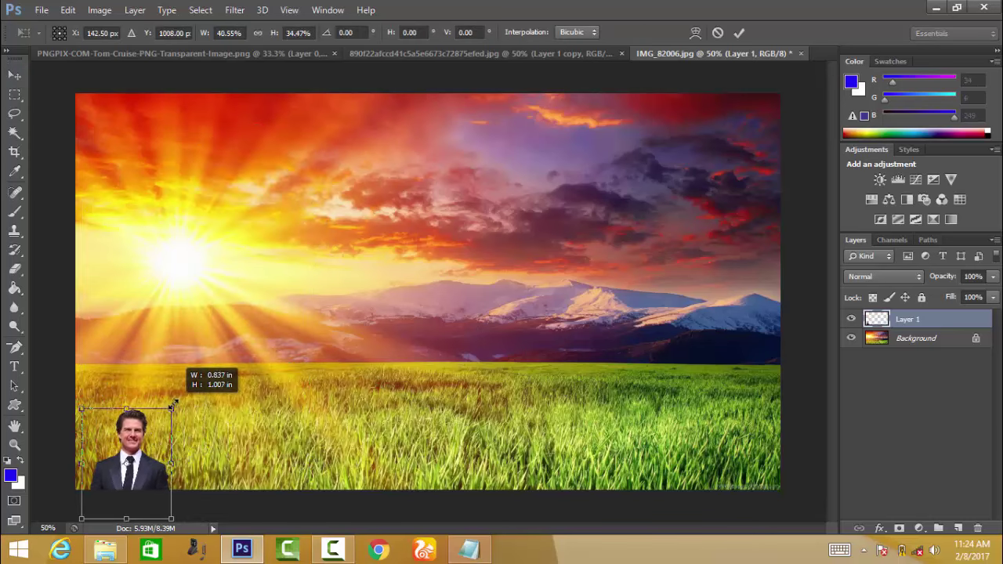
drag(144, 468, 202, 294)
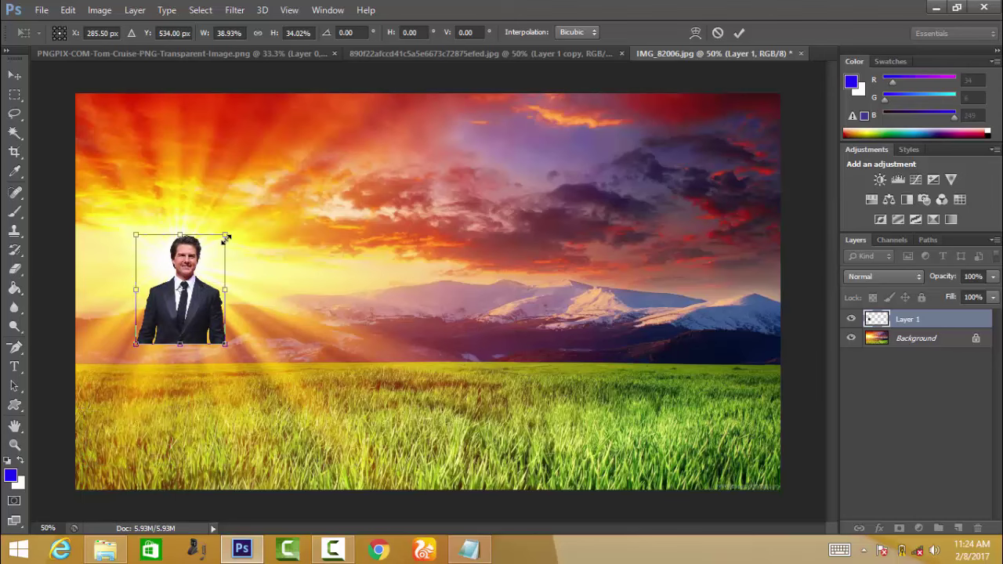
drag(224, 238, 205, 257)
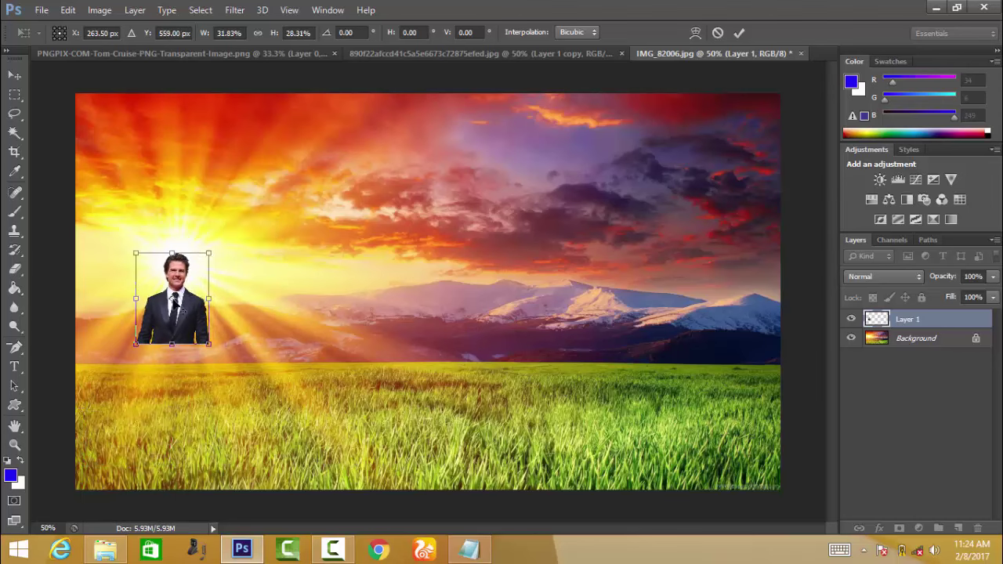
drag(188, 313, 187, 311)
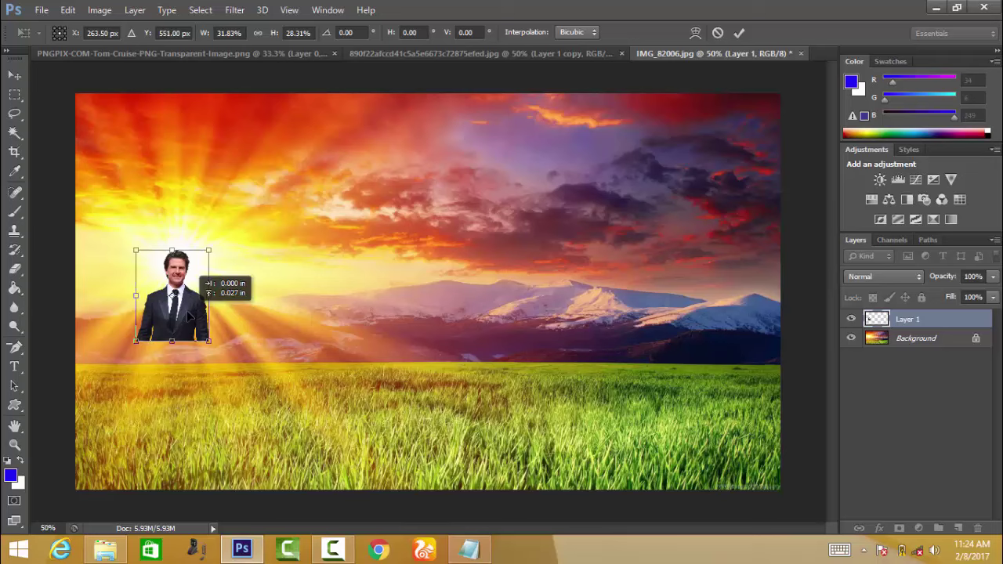
key(Return)
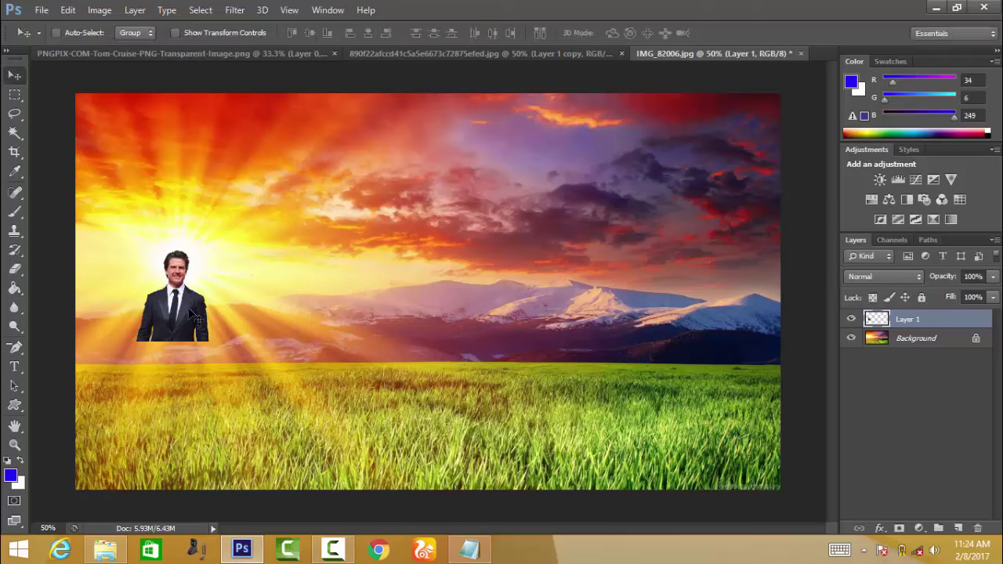
drag(188, 312, 192, 304)
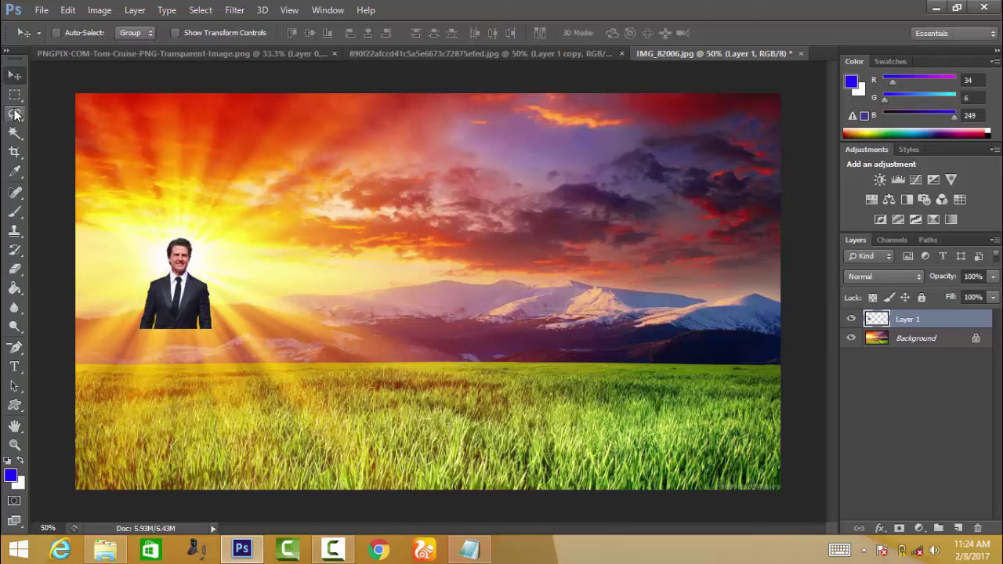
Step: Draw an elliptical marquee around the man's head and torso
drag(14, 95, 47, 111)
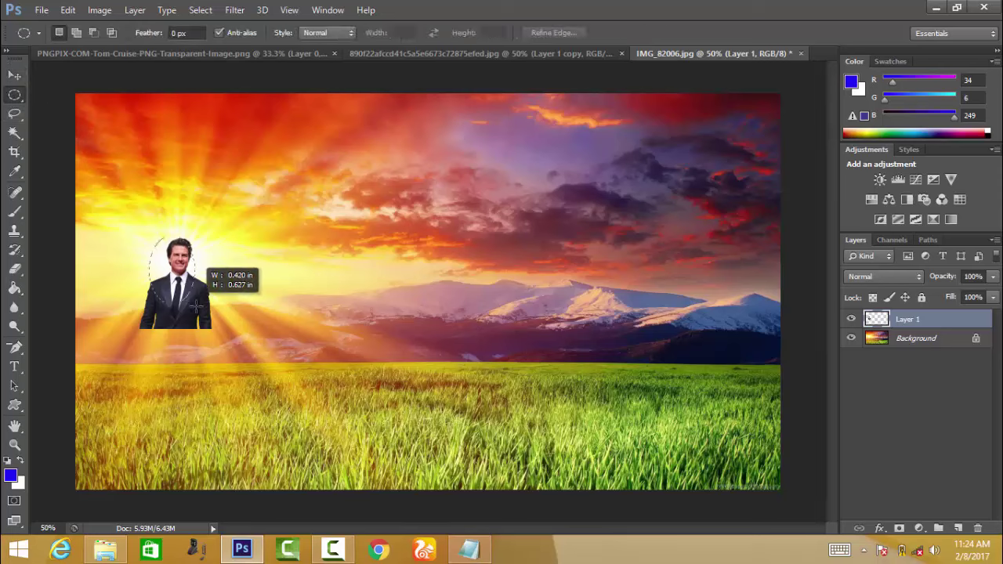
drag(155, 245, 208, 301)
drag(164, 212, 197, 308)
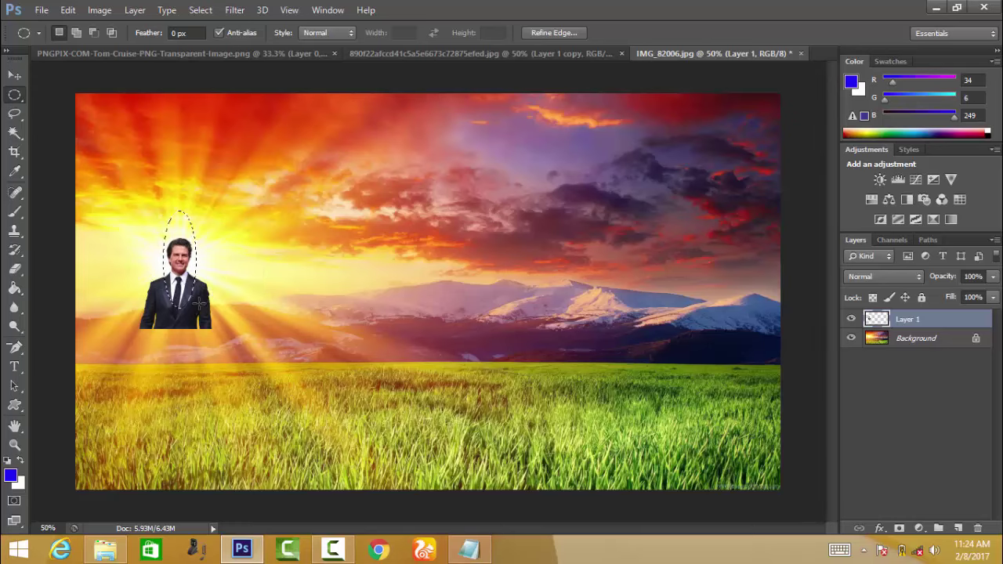
right_click(183, 225)
click(146, 218)
drag(146, 218, 208, 306)
Step: Feather the oval by 5 px, invert it, delete the outside, and deselect
right_click(201, 224)
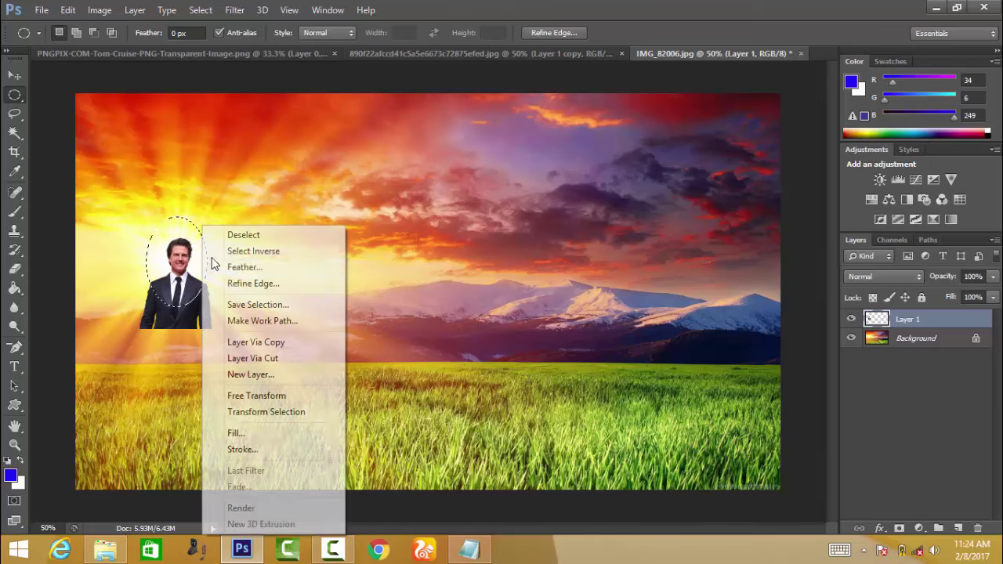
click(241, 269)
text(5)
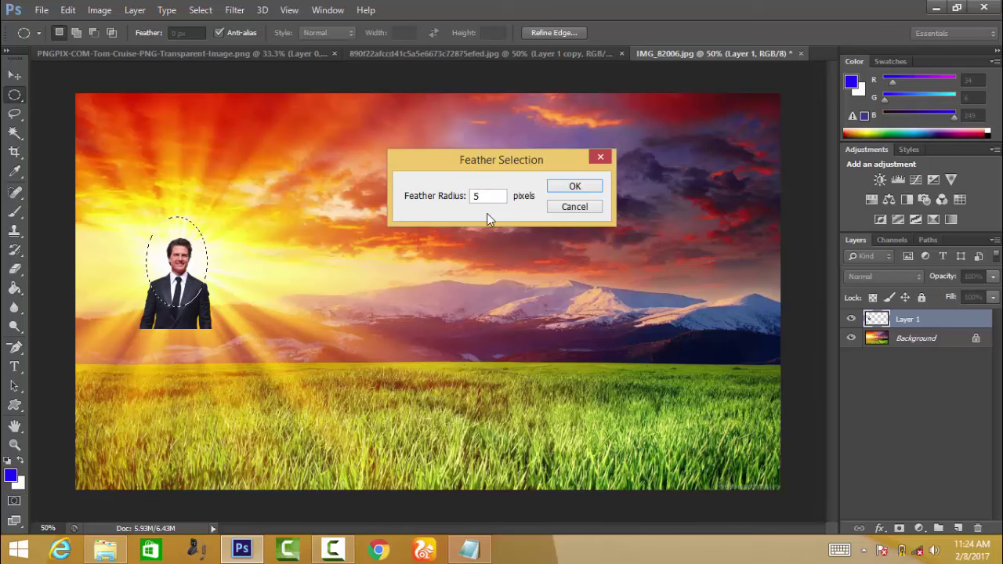
key(Return)
right_click(200, 257)
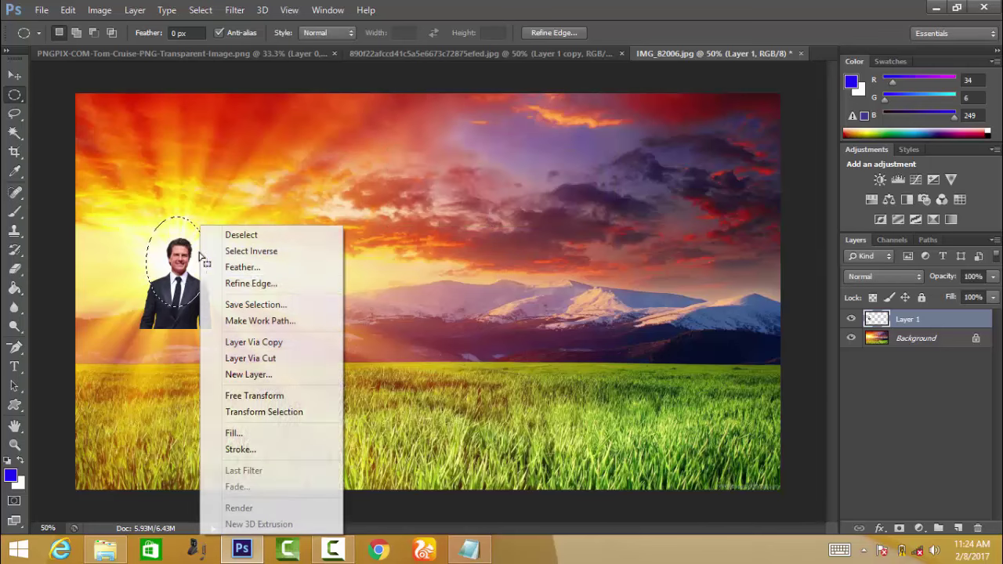
click(265, 252)
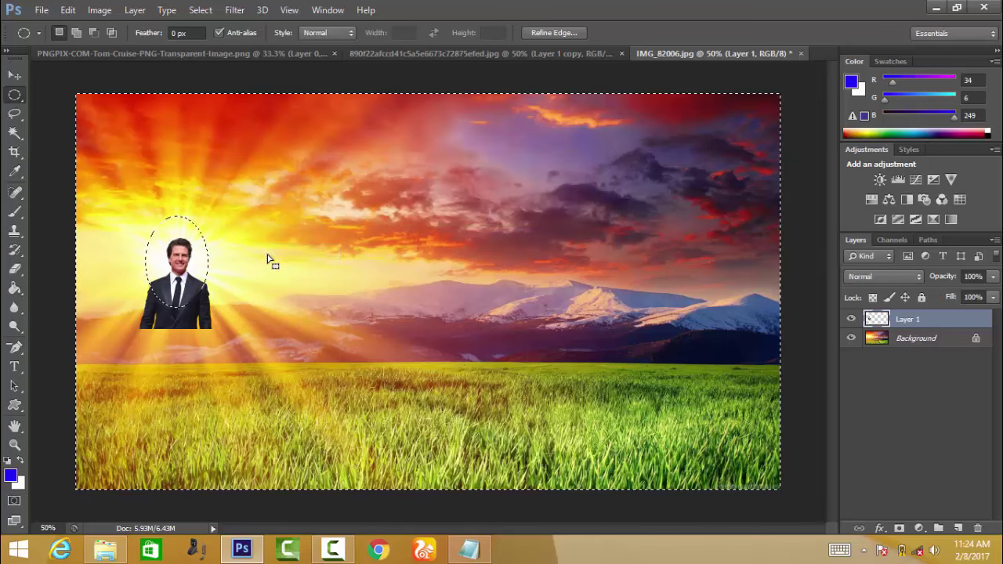
key(Delete)
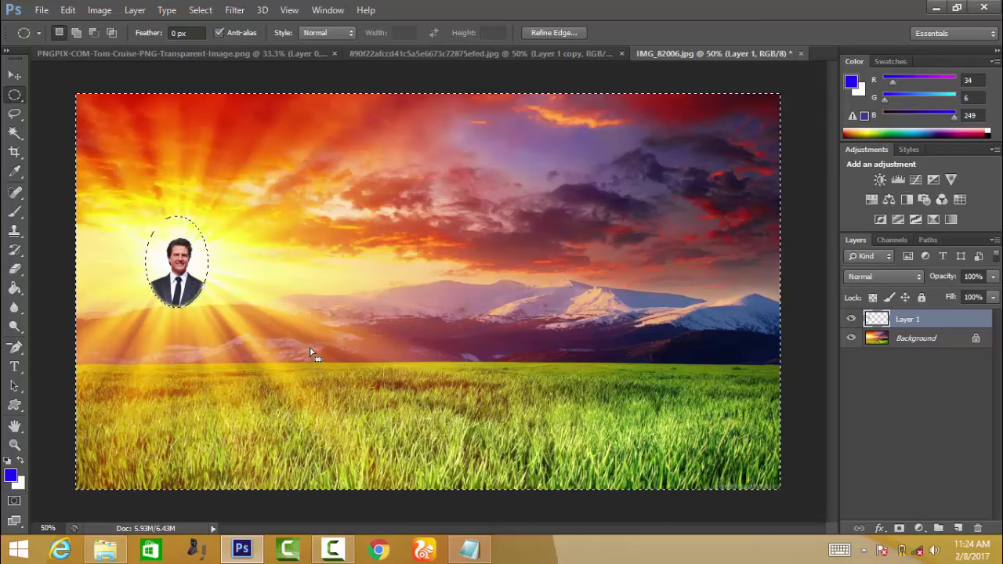
key(ctrl+d)
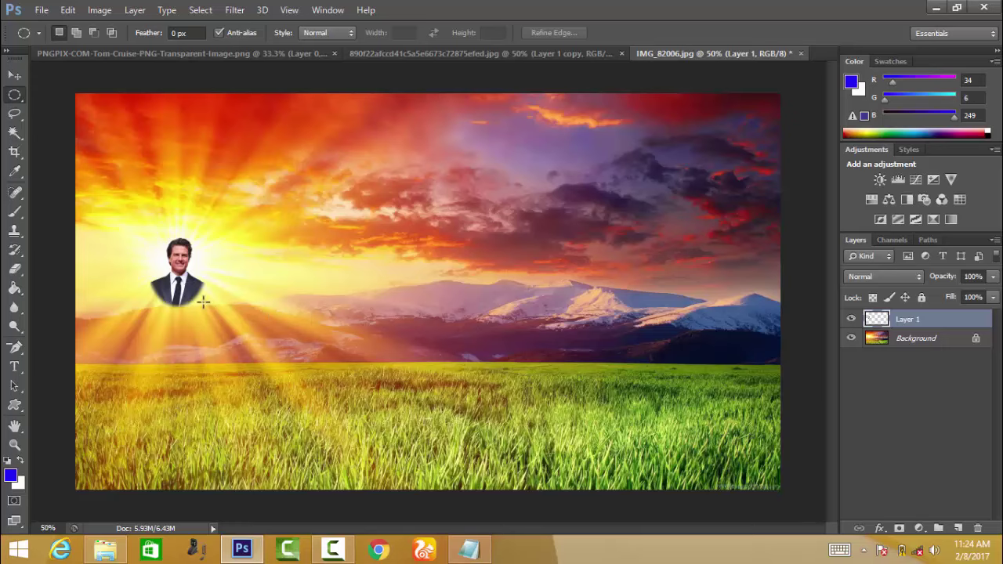
Step: Shrink the oval portrait to about three quarters and place it in the sun glow
click(15, 75)
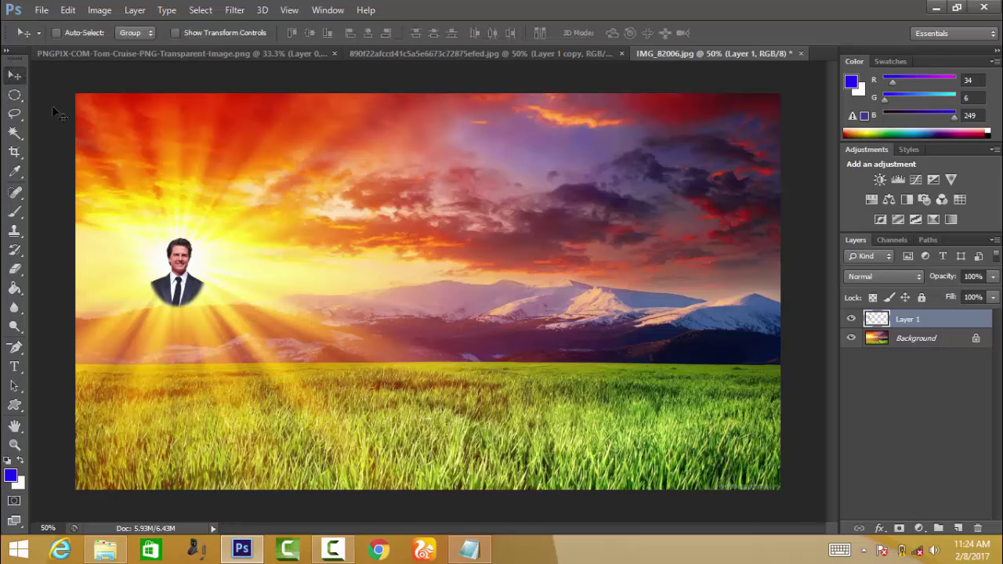
drag(192, 283, 196, 286)
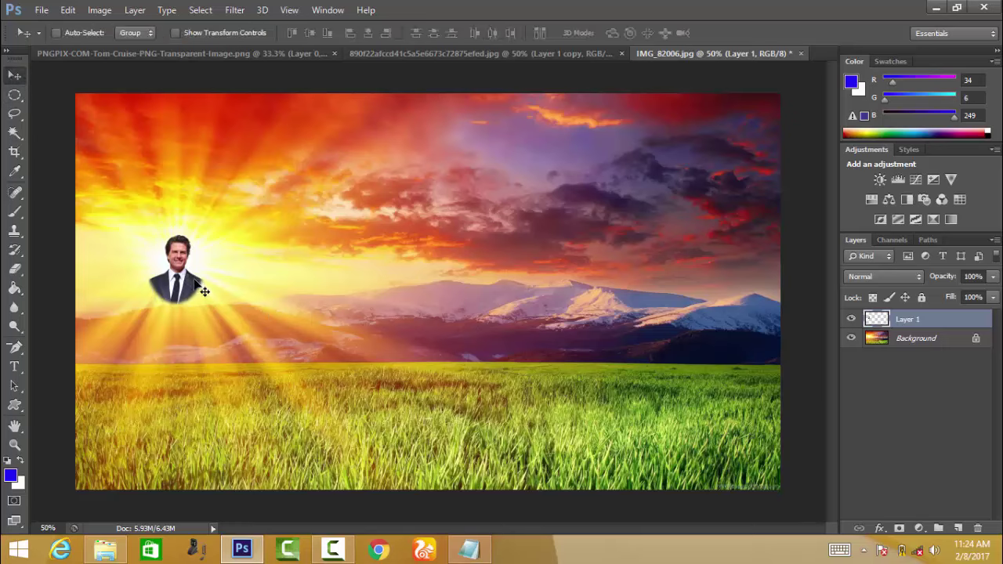
key(ctrl+t)
drag(209, 232, 190, 246)
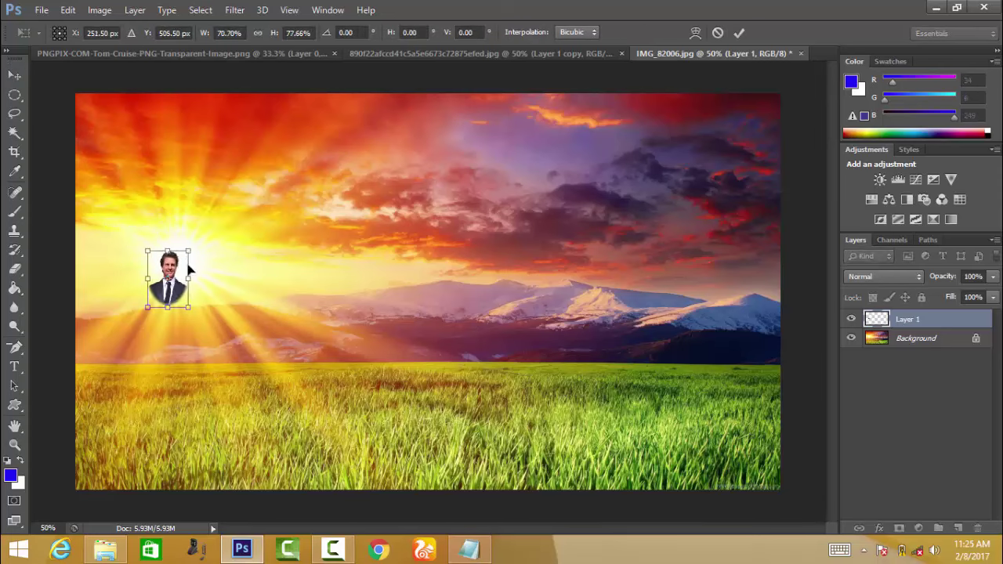
drag(182, 294, 203, 274)
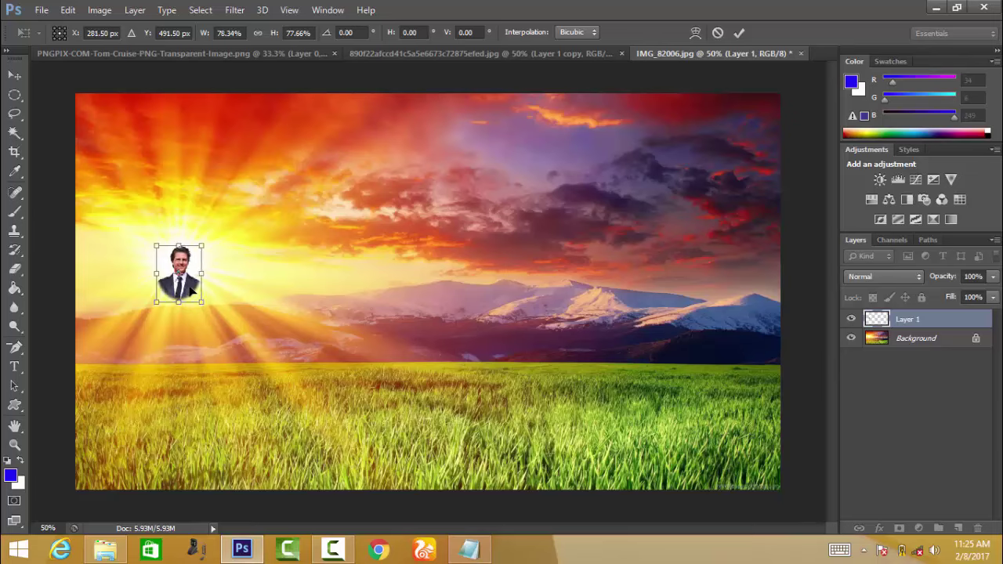
key(Return)
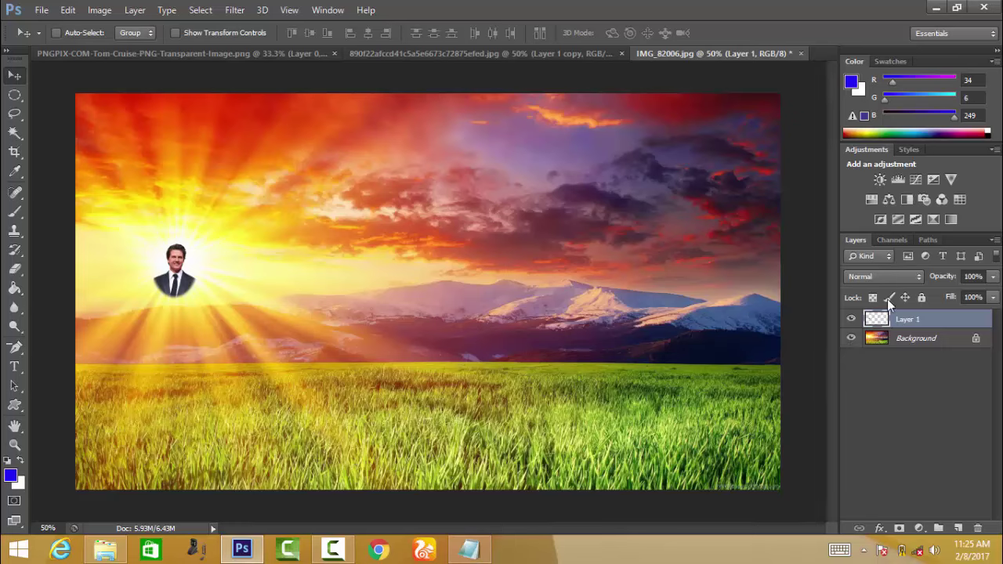
Step: Set Layer 1's blend mode to Hard Light after trying Soft Light, nudging the portrait slightly
click(886, 279)
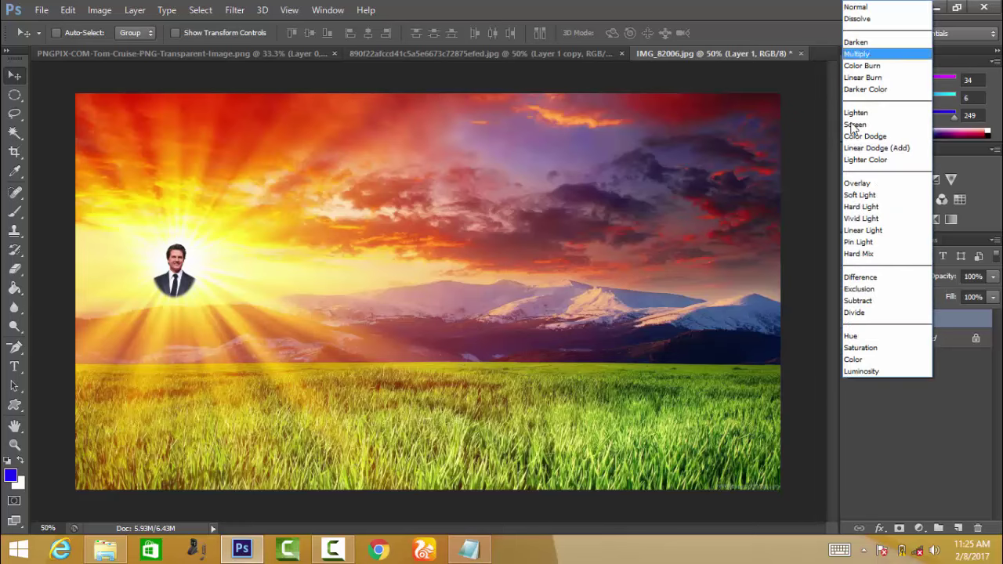
click(861, 196)
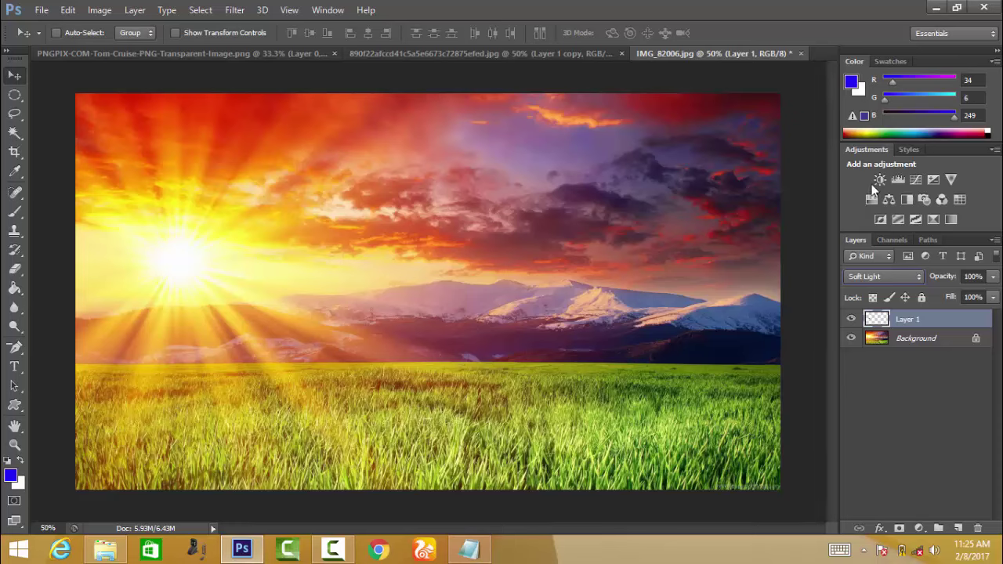
click(896, 279)
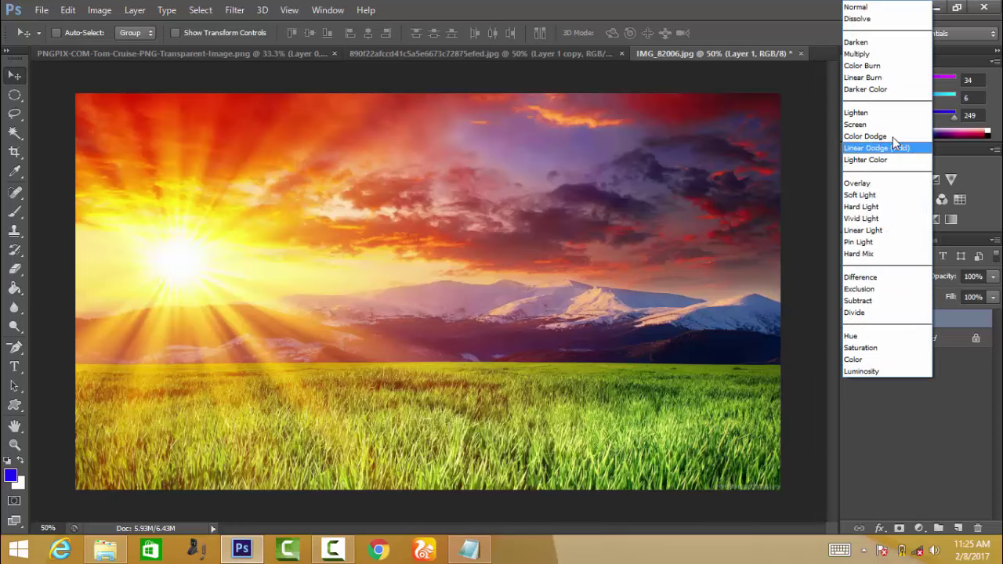
click(862, 208)
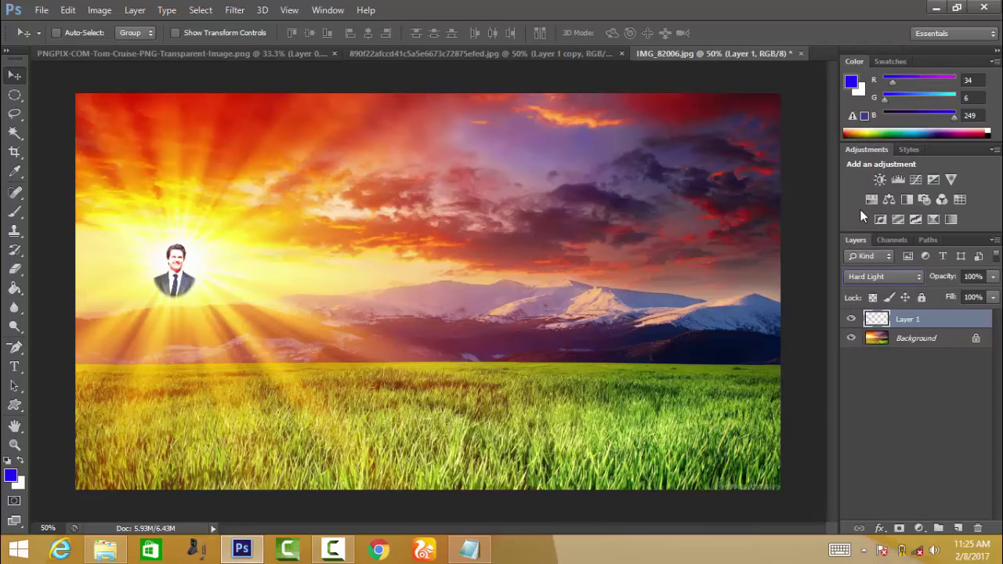
drag(180, 265, 182, 268)
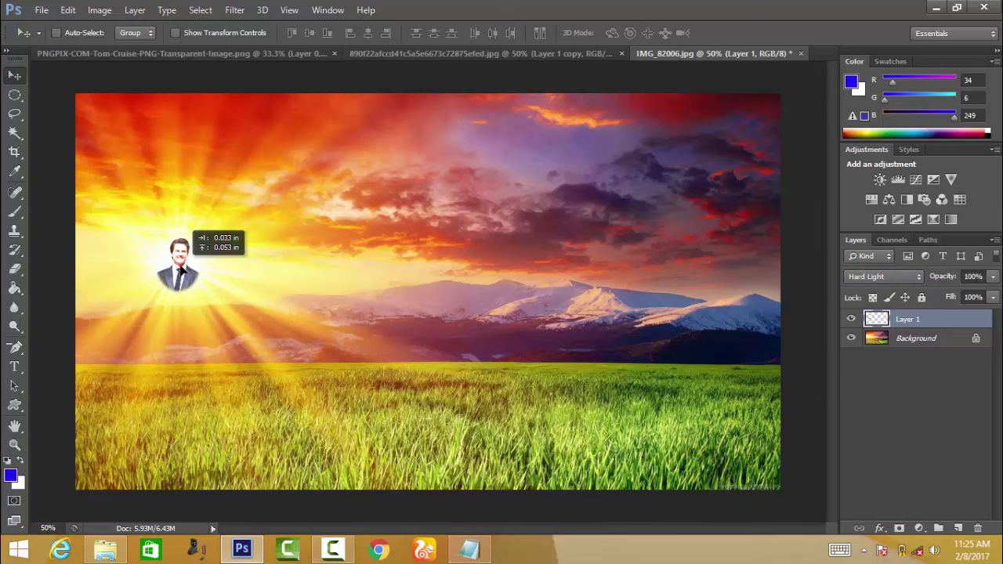
click(471, 54)
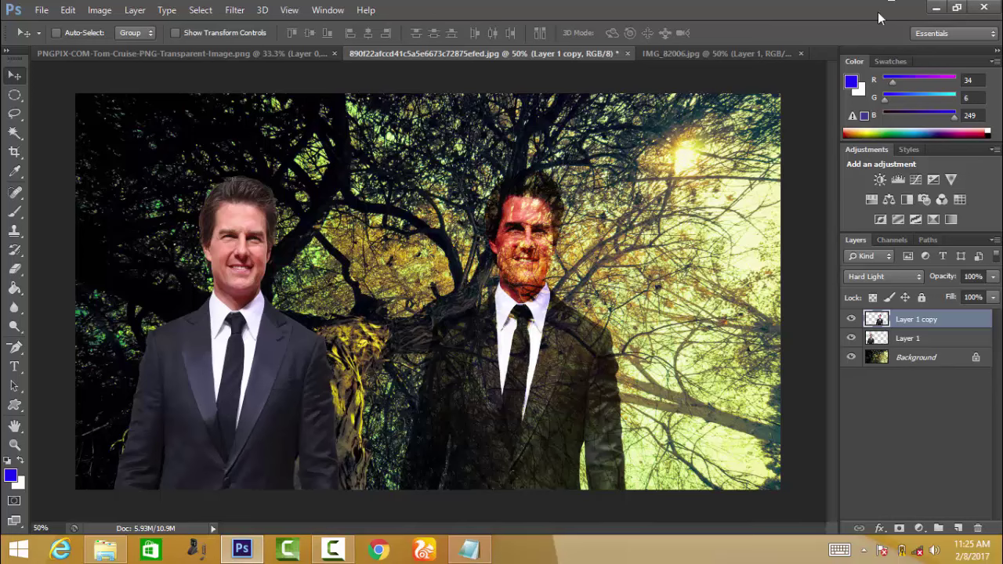
Step: Minimize Photoshop, bring up the New Text Document in Notepad, and dismiss the low-battery warning
click(935, 7)
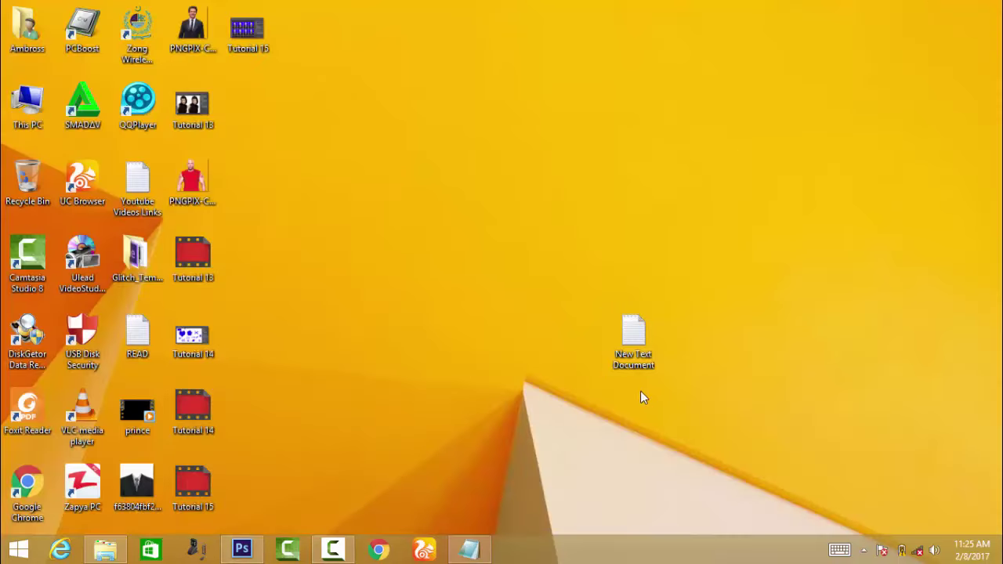
click(468, 549)
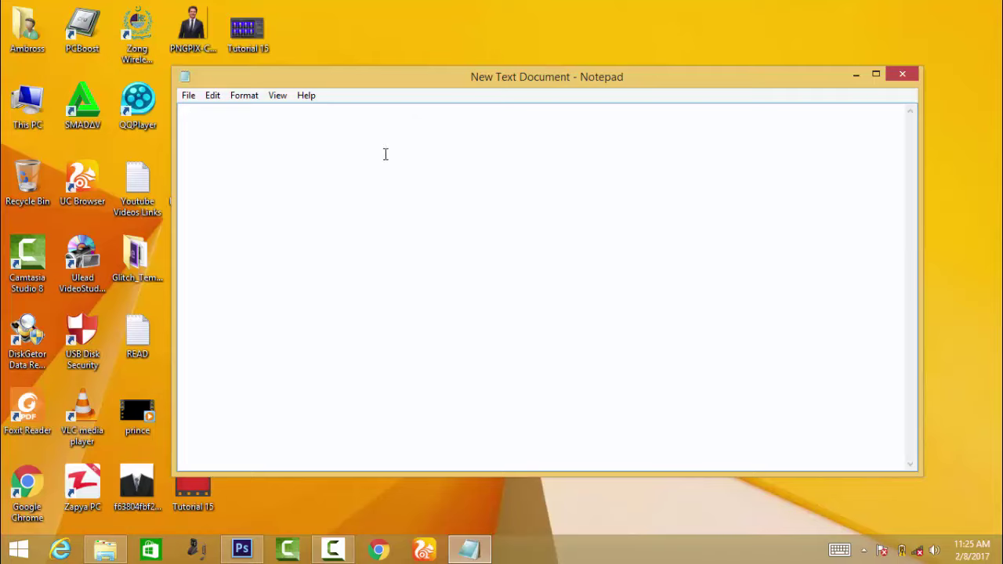
text(3)
key(BackSpace)
text(3)
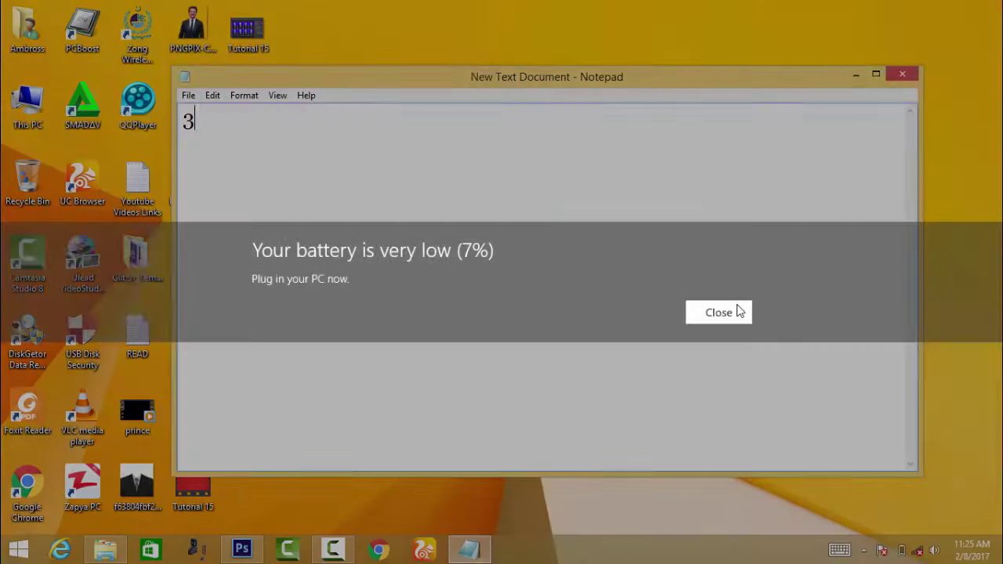
click(741, 311)
Step: Type 'Learning With sMile Next.....' and start a new line with 'Allah Hafiz'
key(BackSpace)
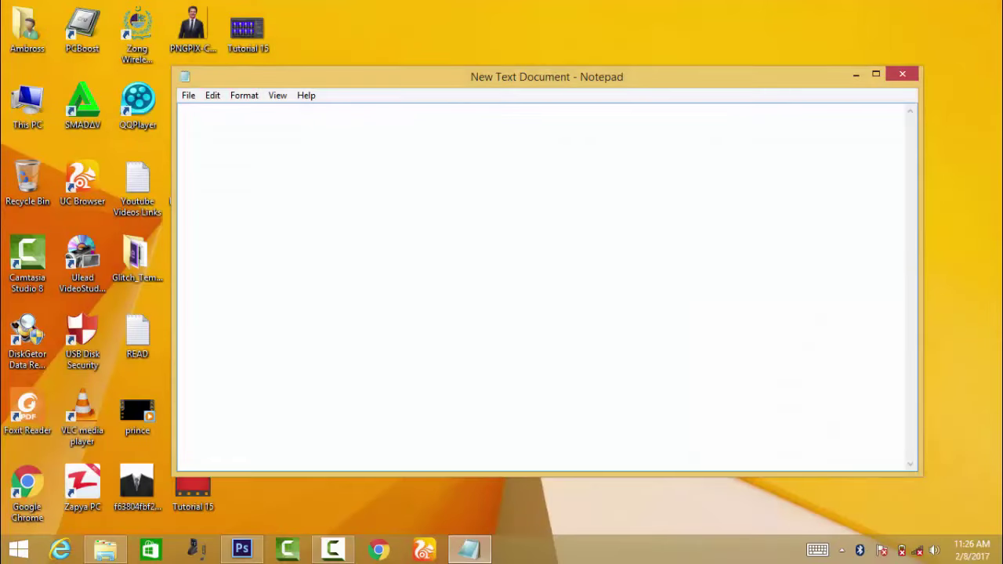
text(L)
text(earning )
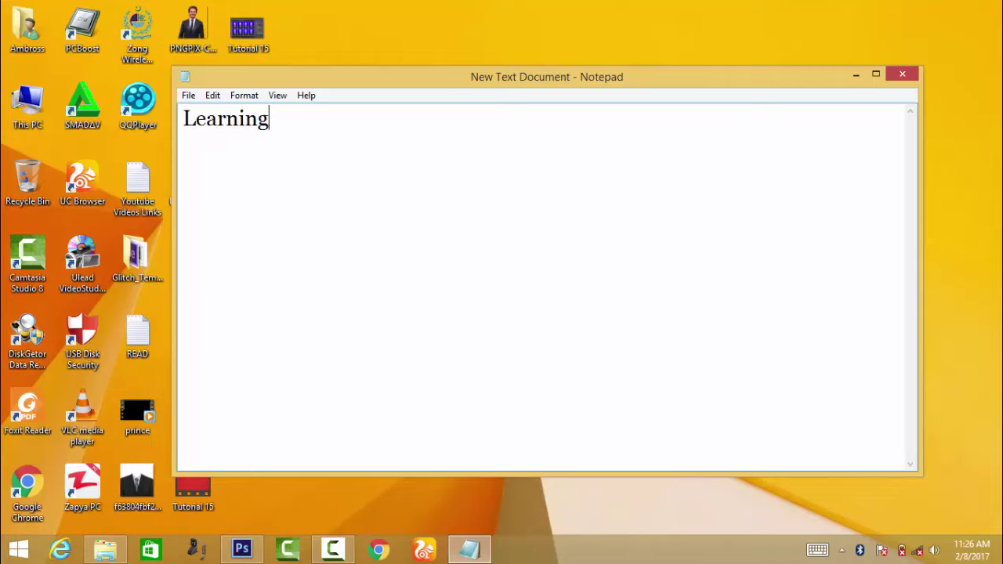
text(With s)
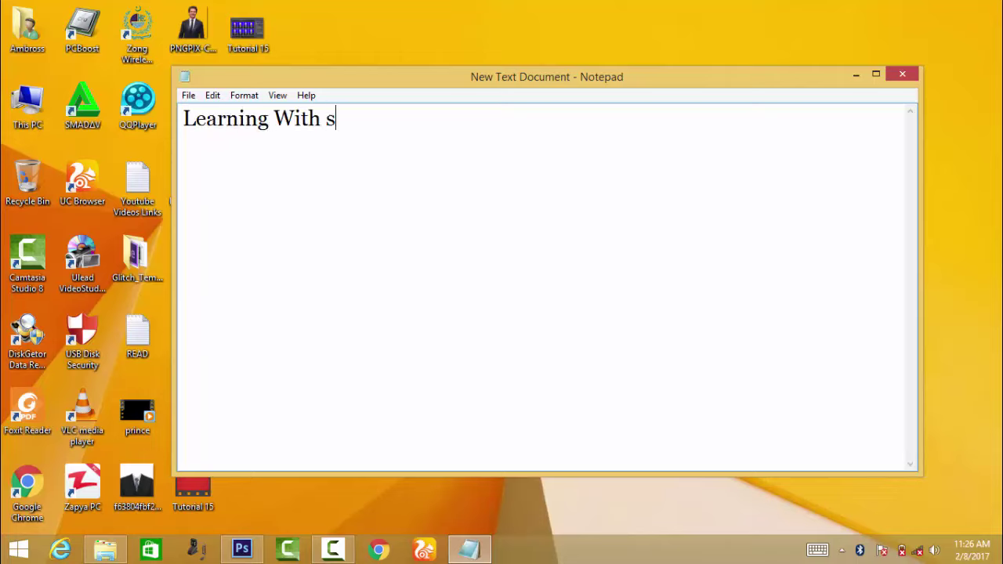
text(Mile  )
text(Nex)
text(t.)
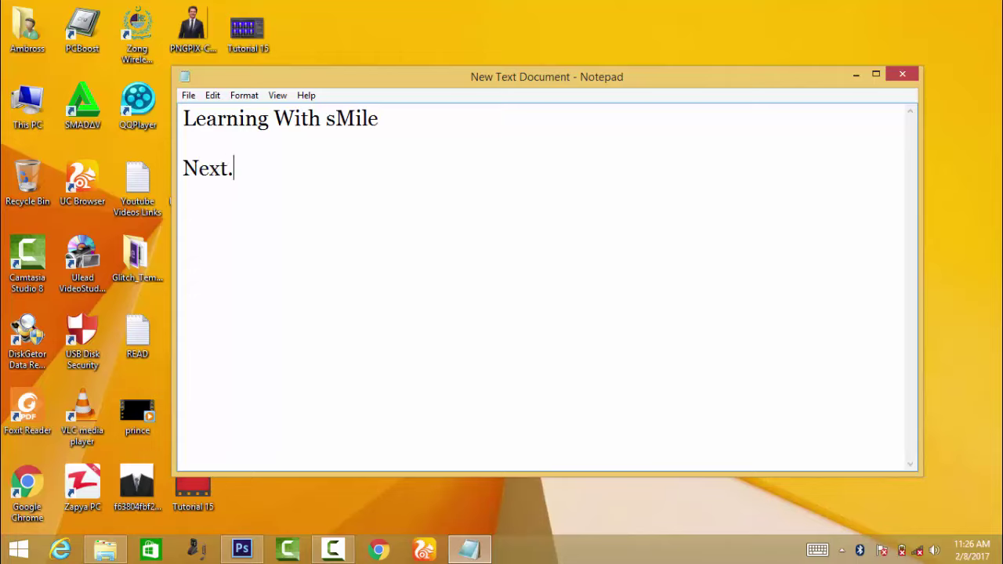
text(....)
key(Return)
key(Return)
key(Return)
text(Allah)
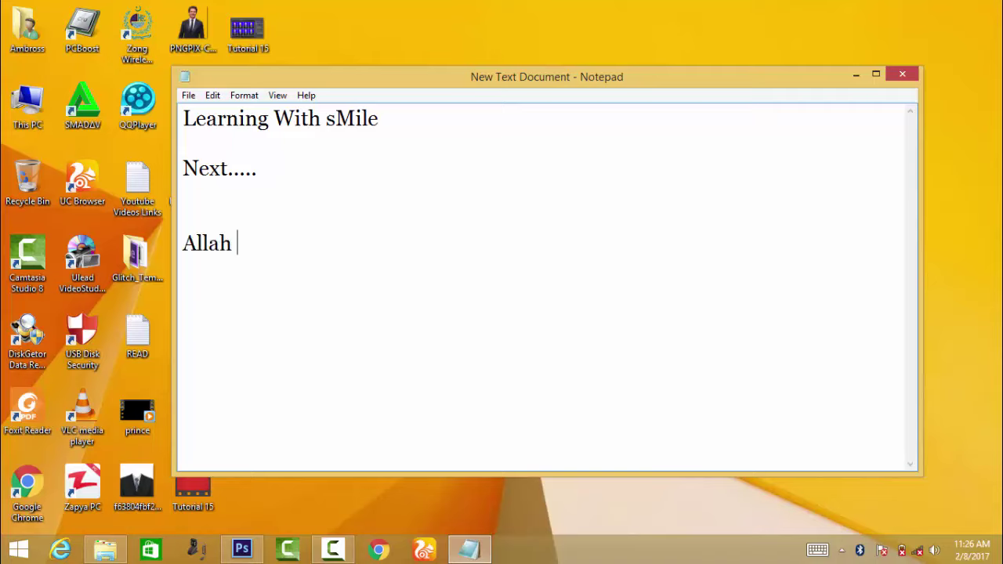